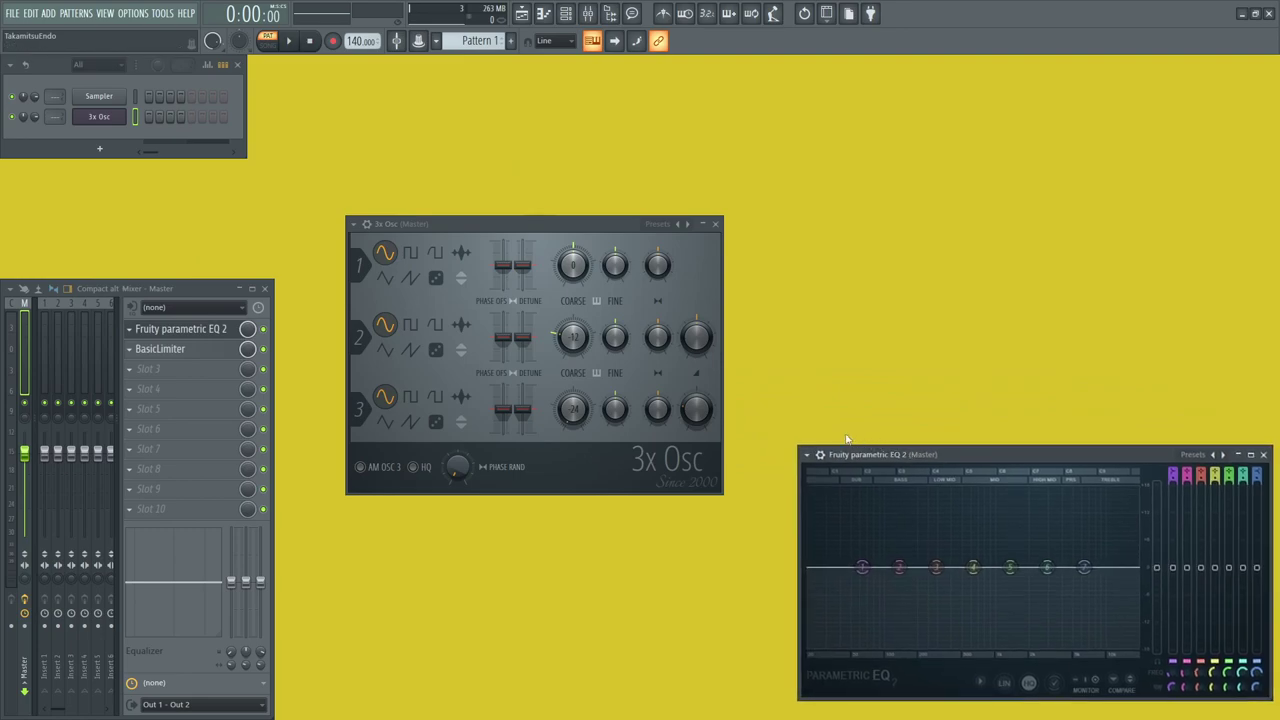
- Open the piano roll for the 3x Osc channel and select the time range covering bars 1 to 5
left_click_drag(480, 226, 465, 182)
right_click(111, 117)
left_click(158, 118)
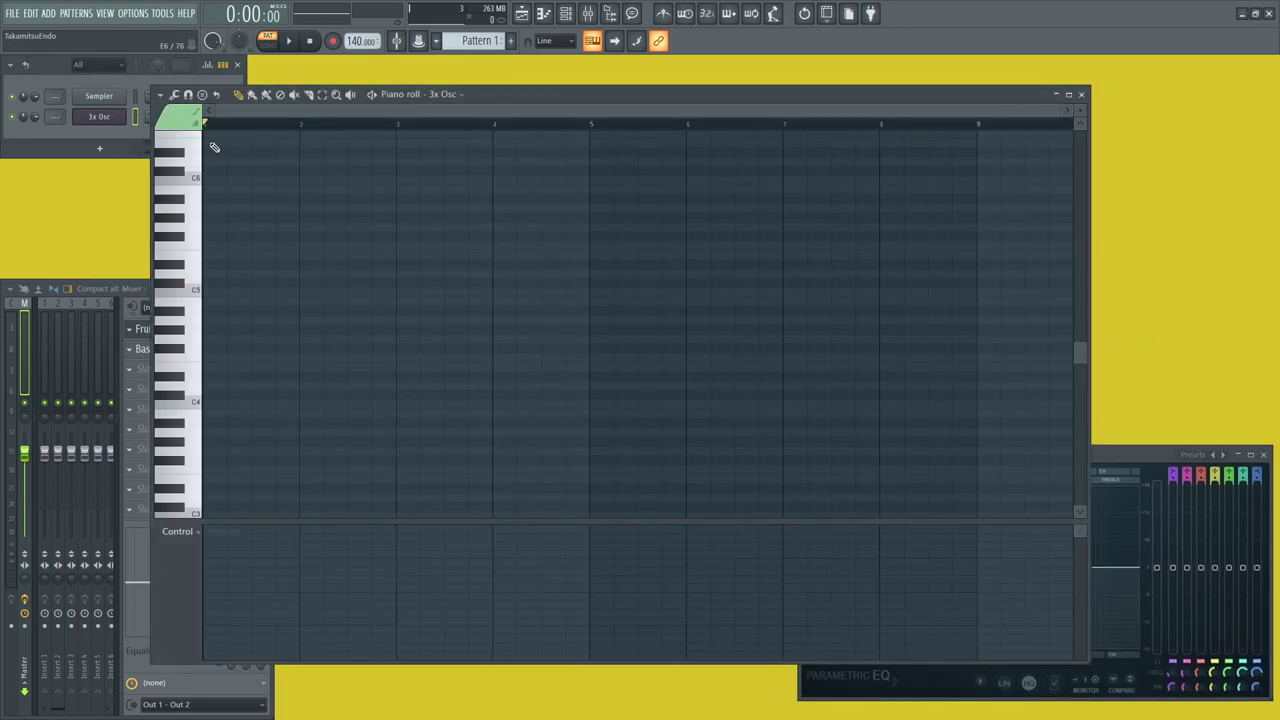
left_click_drag(685, 127, 150, 105)
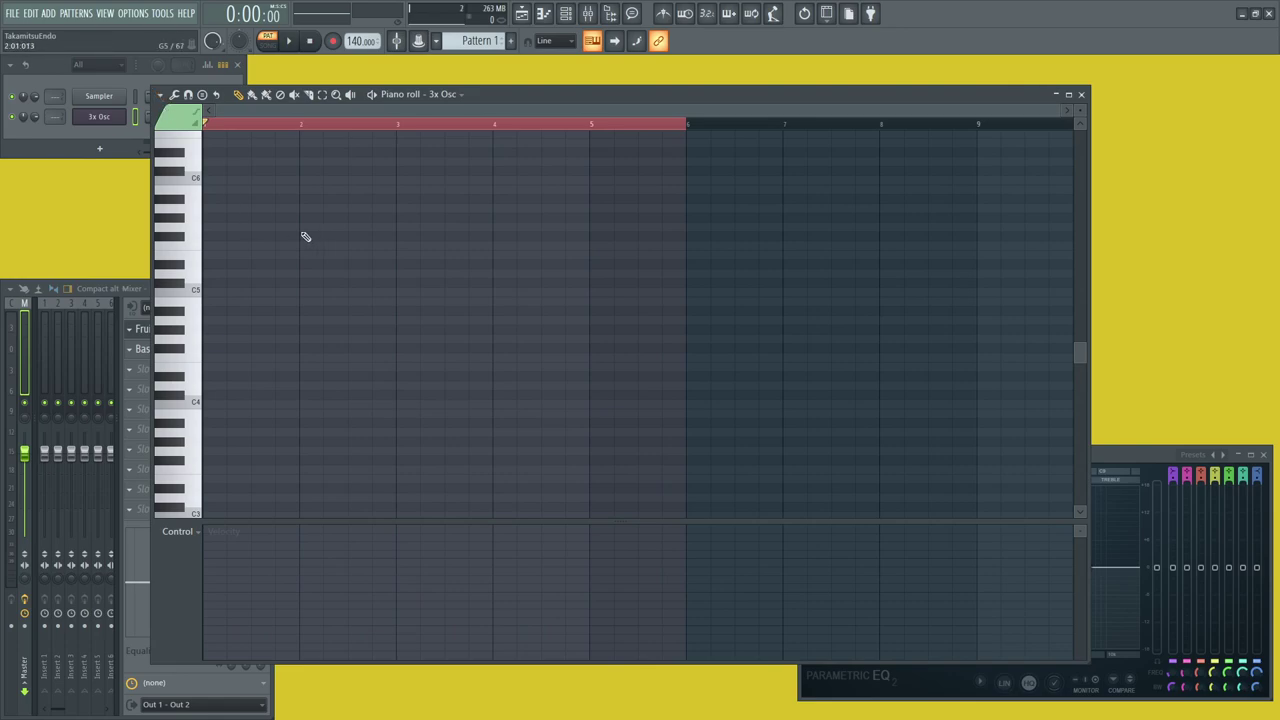
- Generate random notes across the selected range with the randomizer, stepping the pattern seed forward three times and accepting the result
key("alt+r")
left_click_drag(615, 229, 915, 192)
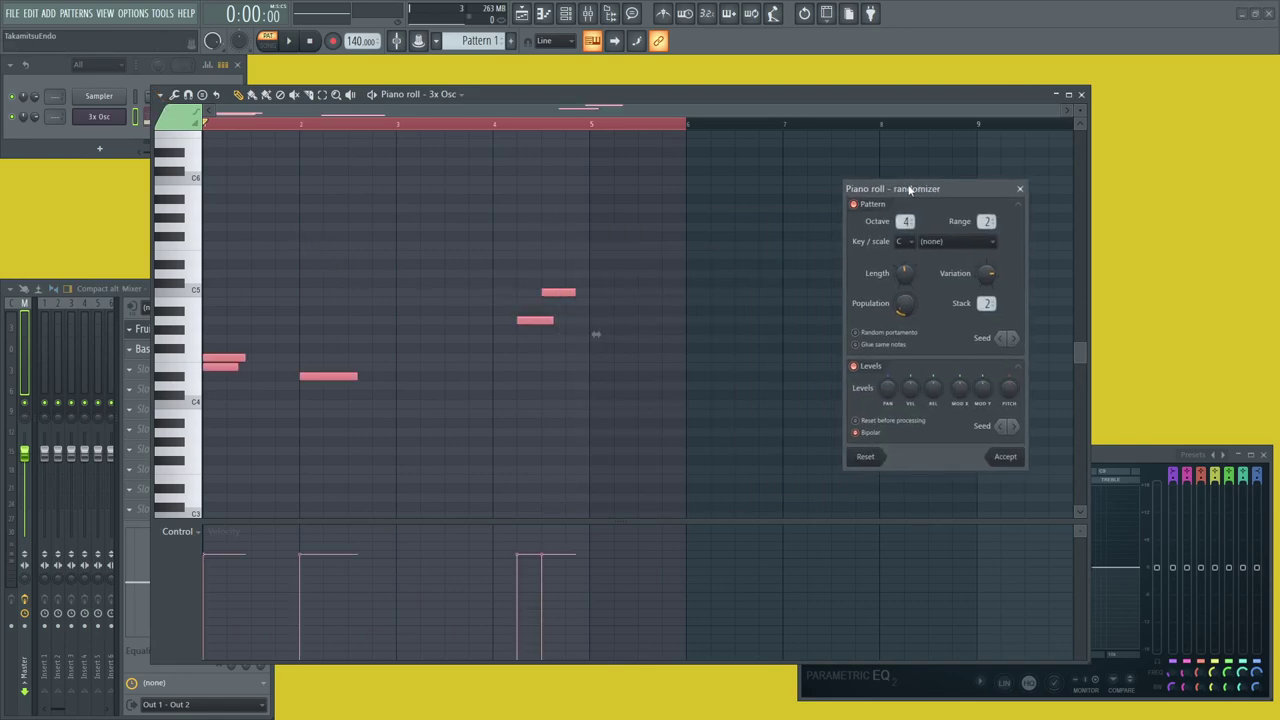
left_click(1017, 338)
left_click(1017, 338)
left_click(1017, 338)
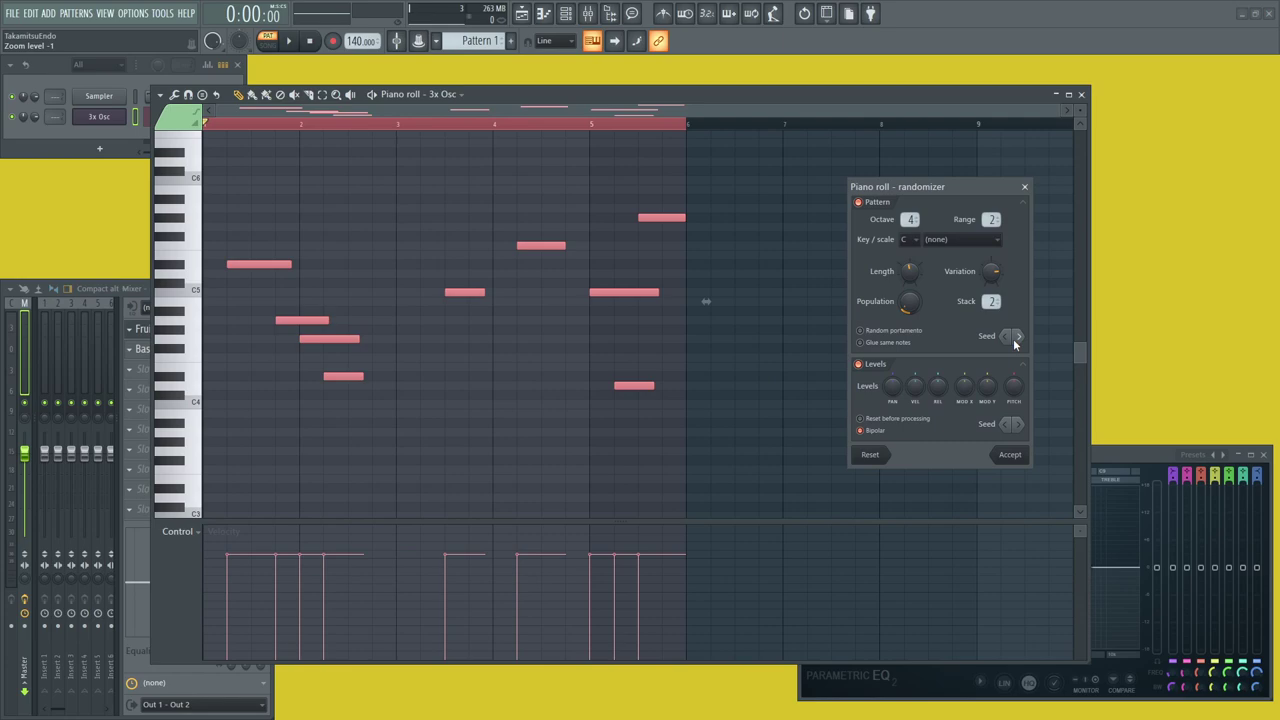
left_click(1010, 456)
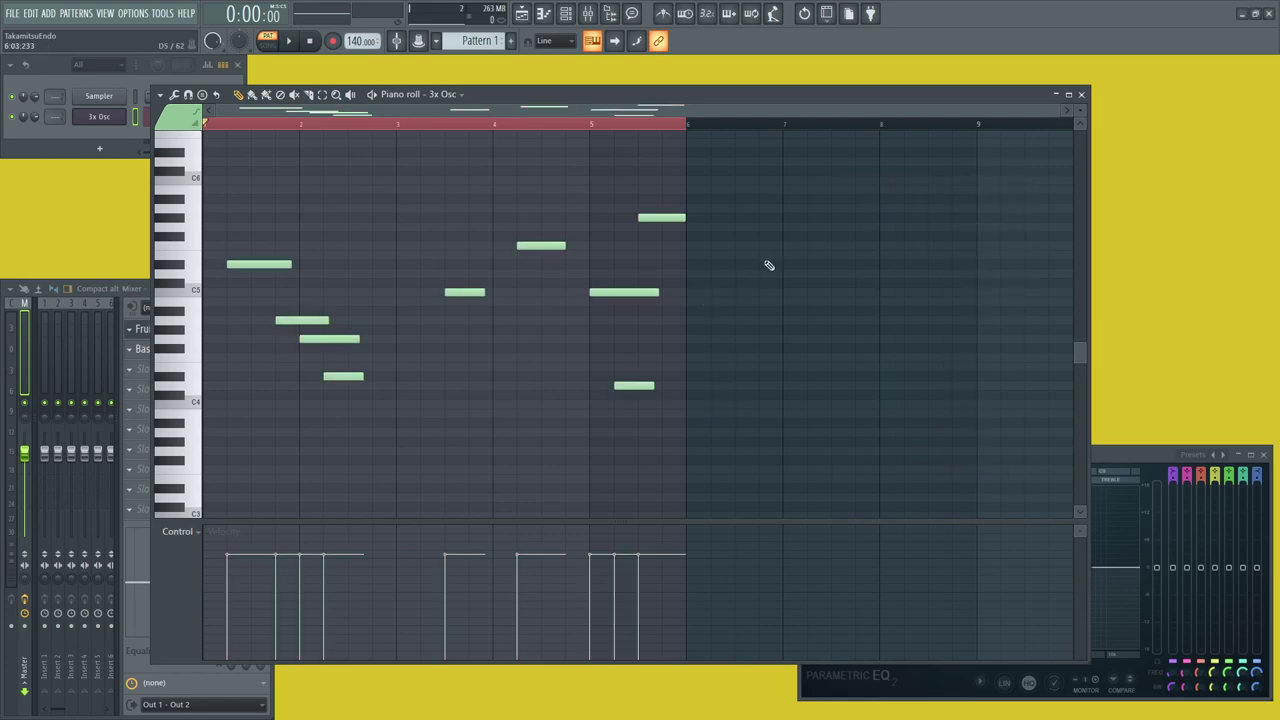
- Shift all the random notes earlier to start at bar 1 and down five semitones, and deselect them
key("ctrl+a")
left_click_drag(463, 295, 365, 344)
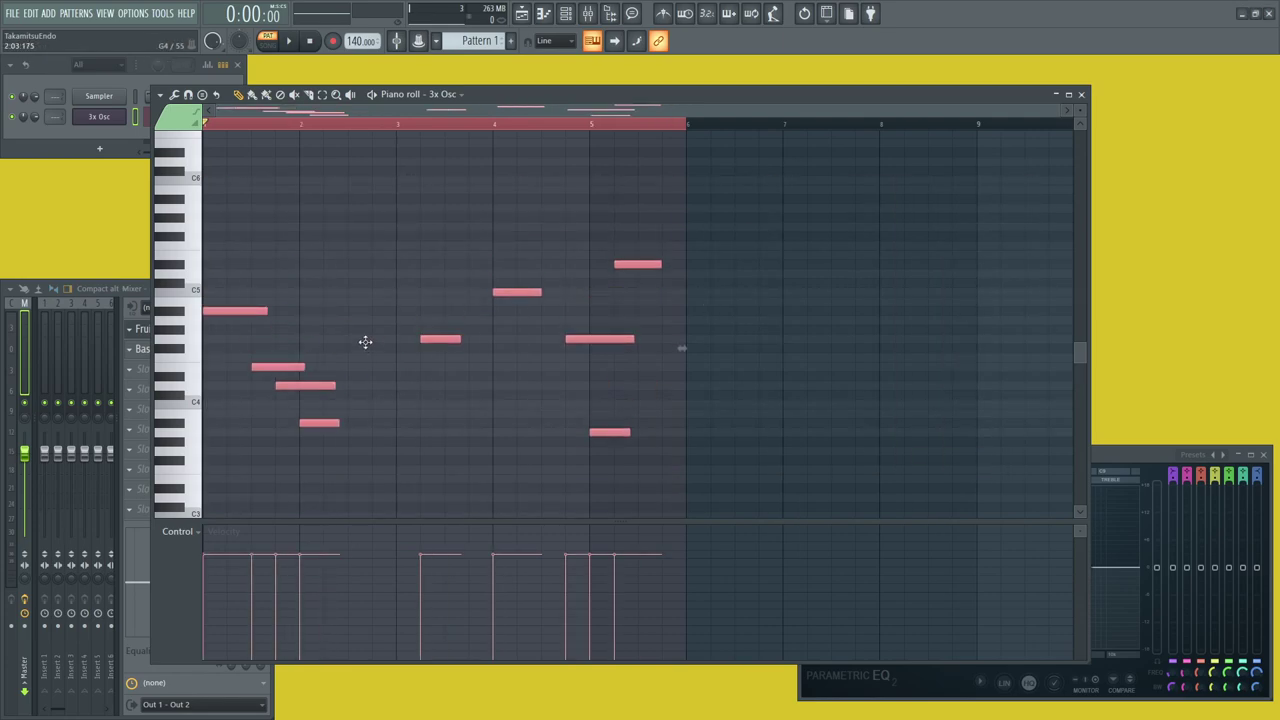
key("ctrl+d")
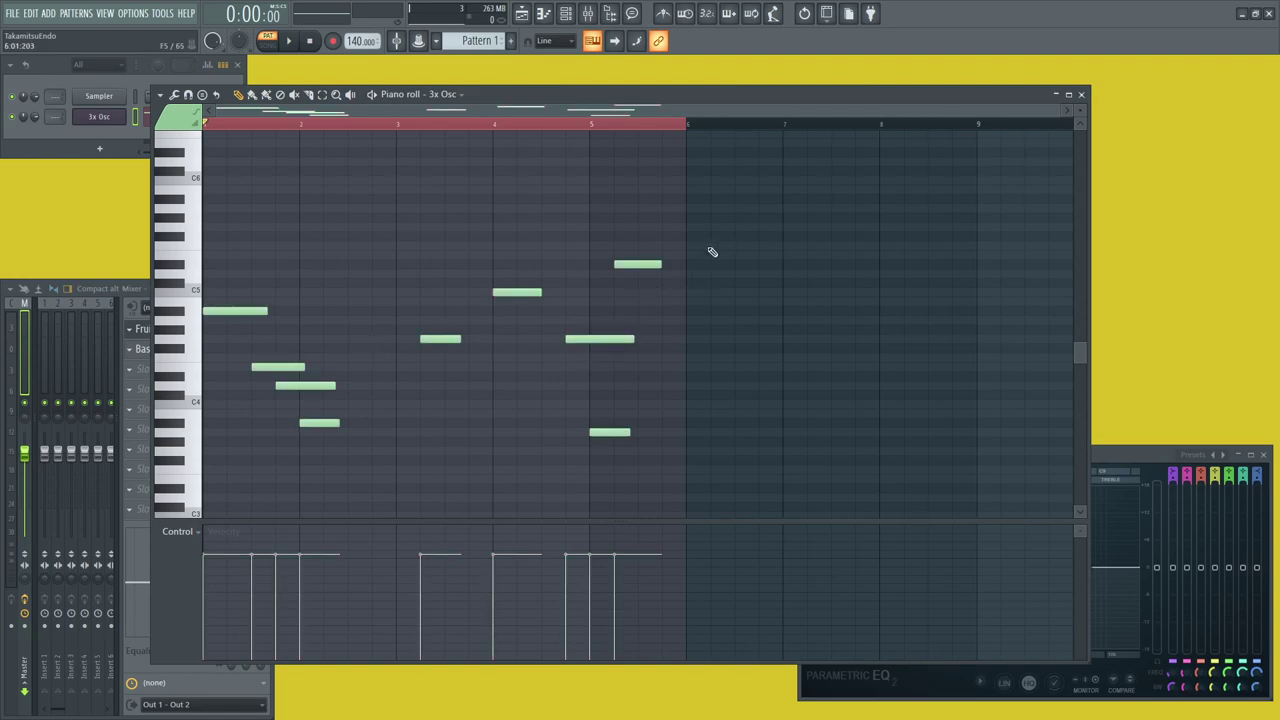
- Select all the notes, compress them in time to about one bar, and audition the pattern
left_click_drag(716, 255, 198, 519)
left_click_drag(682, 320, 321, 360)
key("space")
key("space")
key("space")
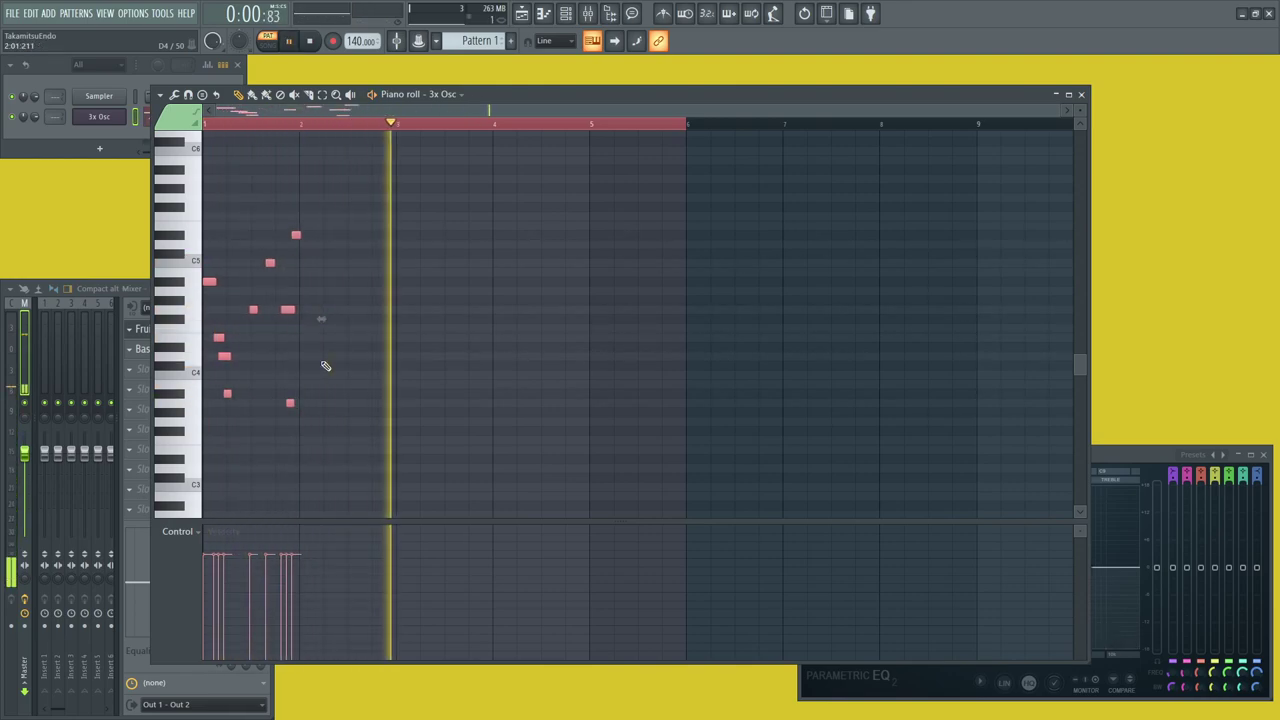
key("space")
- Select the three high notes at the end of the bar, move them earlier and up five semitones, and audition the pattern
left_click(320, 366, "ctrl")
scroll(321, 367, "up", 1)
left_click_drag(329, 213, 273, 325)
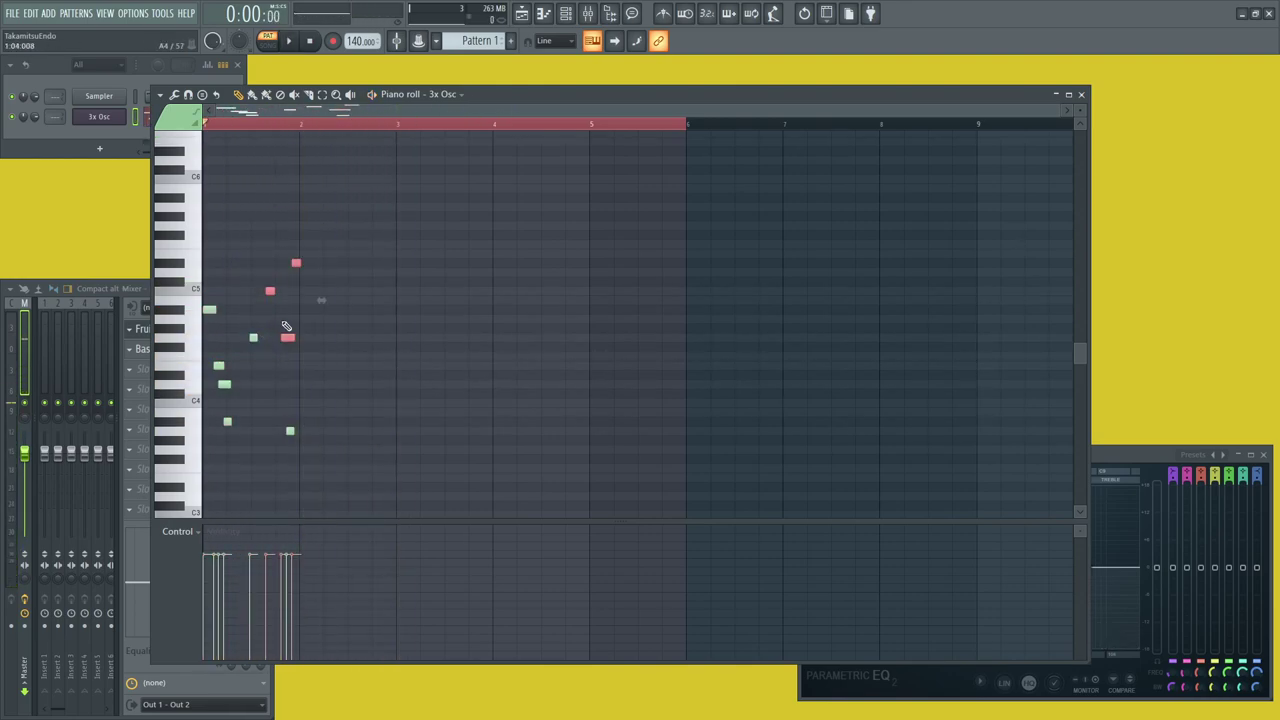
key("space")
key("space")
key("space")
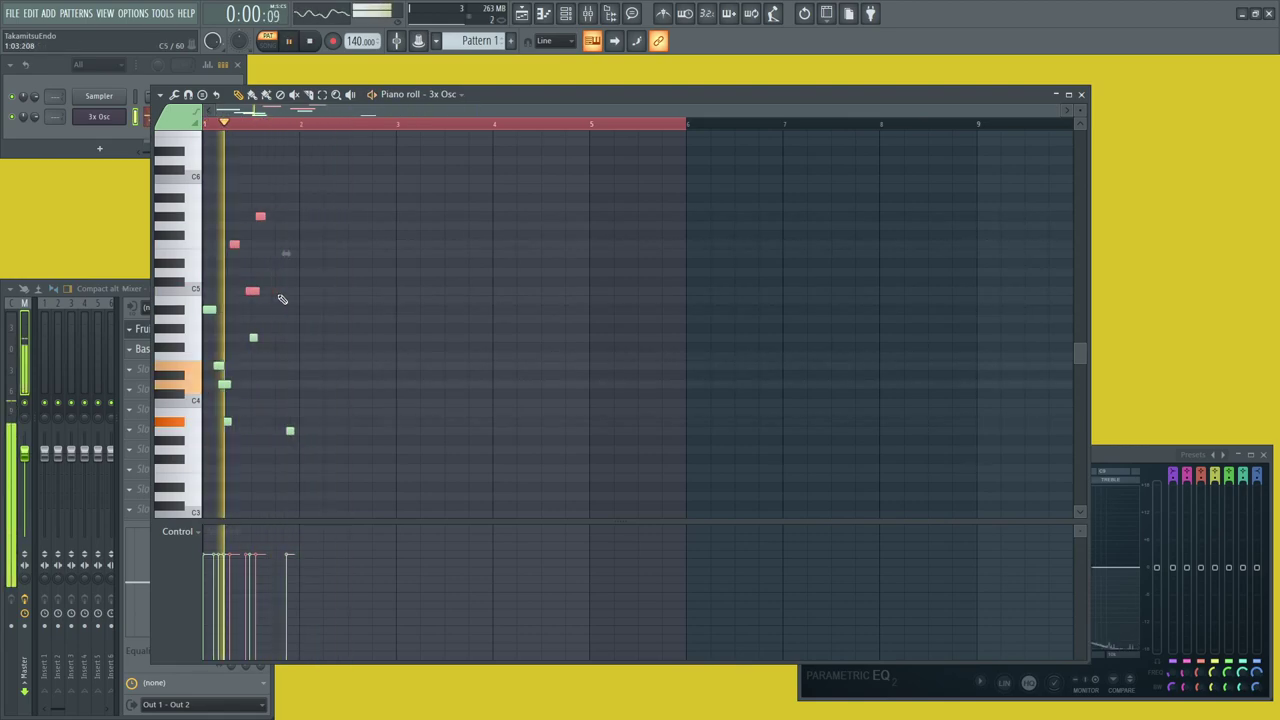
key("space")
- Deselect the moved notes, delete the stray low note near the end of bar 1, and play the pattern
left_click(275, 423, "ctrl")
key("space")
key("space")
key("space")
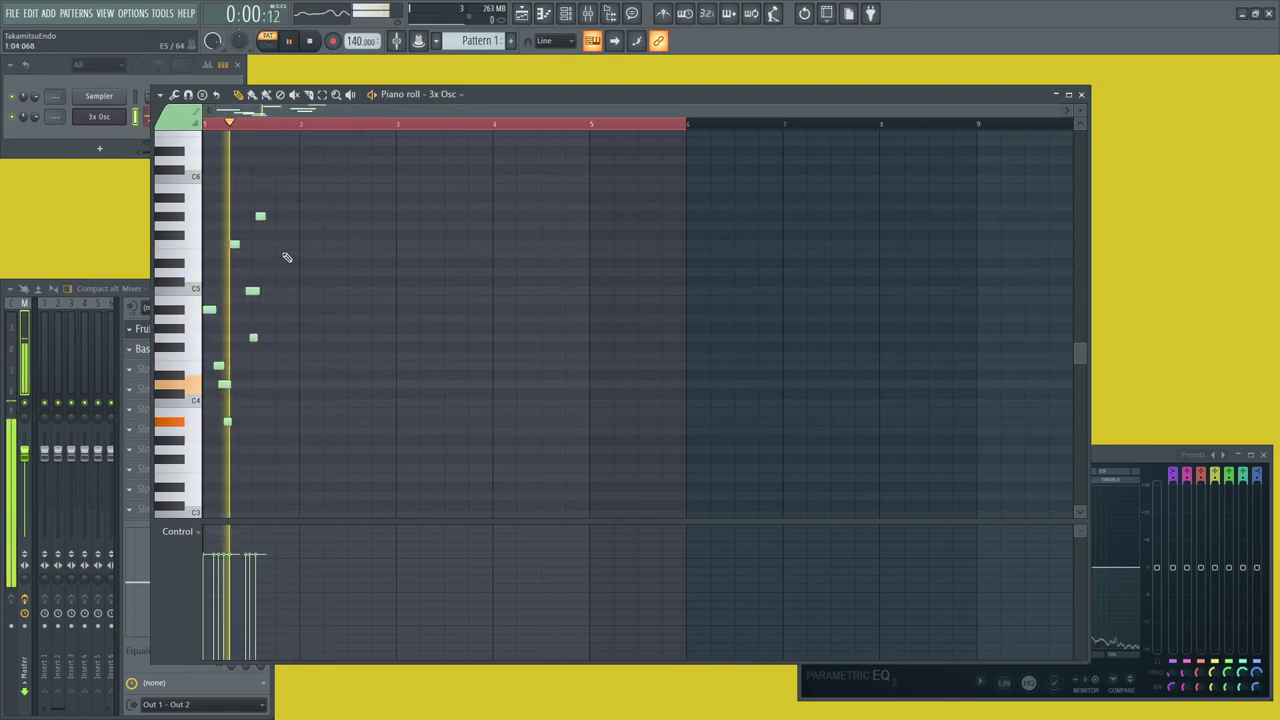
key("space")
- Duplicate the eight-note cluster at one-beat intervals, doubling the selection repeatedly until the notes run past the start of bar 5
left_click_drag(319, 166, 188, 519)
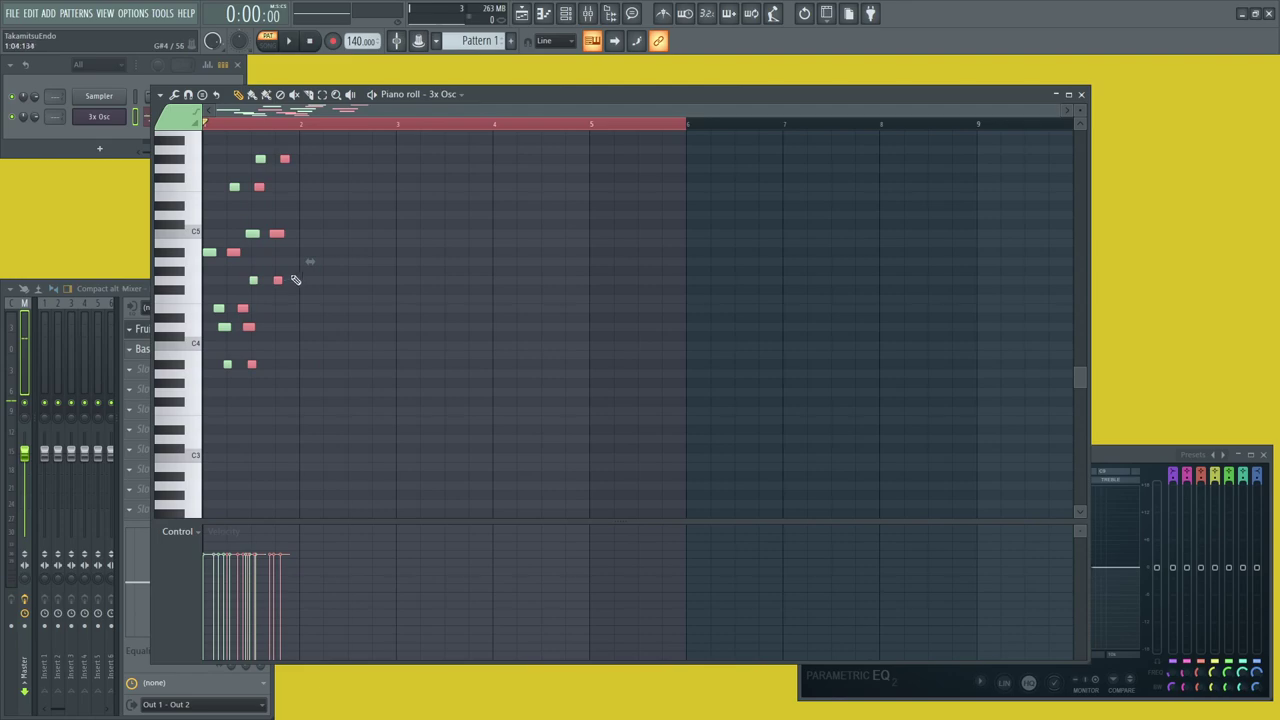
key("ctrl+b")
scroll(388, 291, "up", 2)
left_click_drag(372, 188, 85, 513)
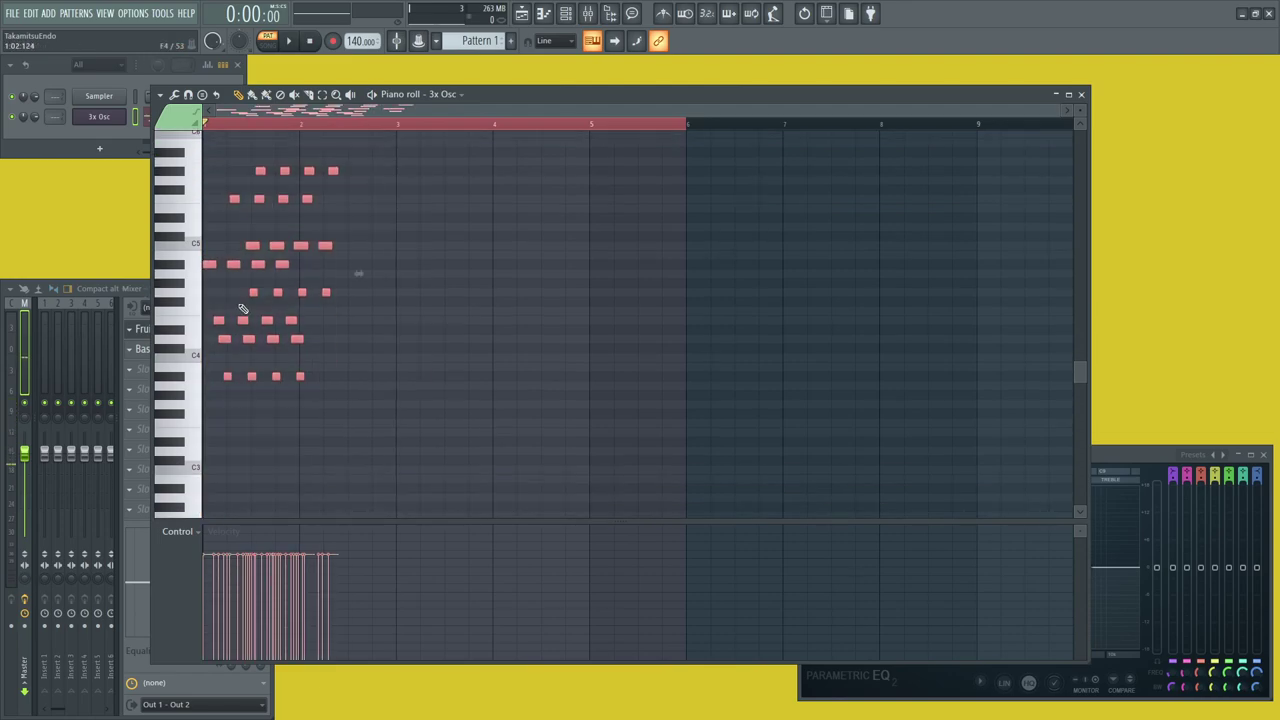
key("ctrl+b")
key("ctrl+a")
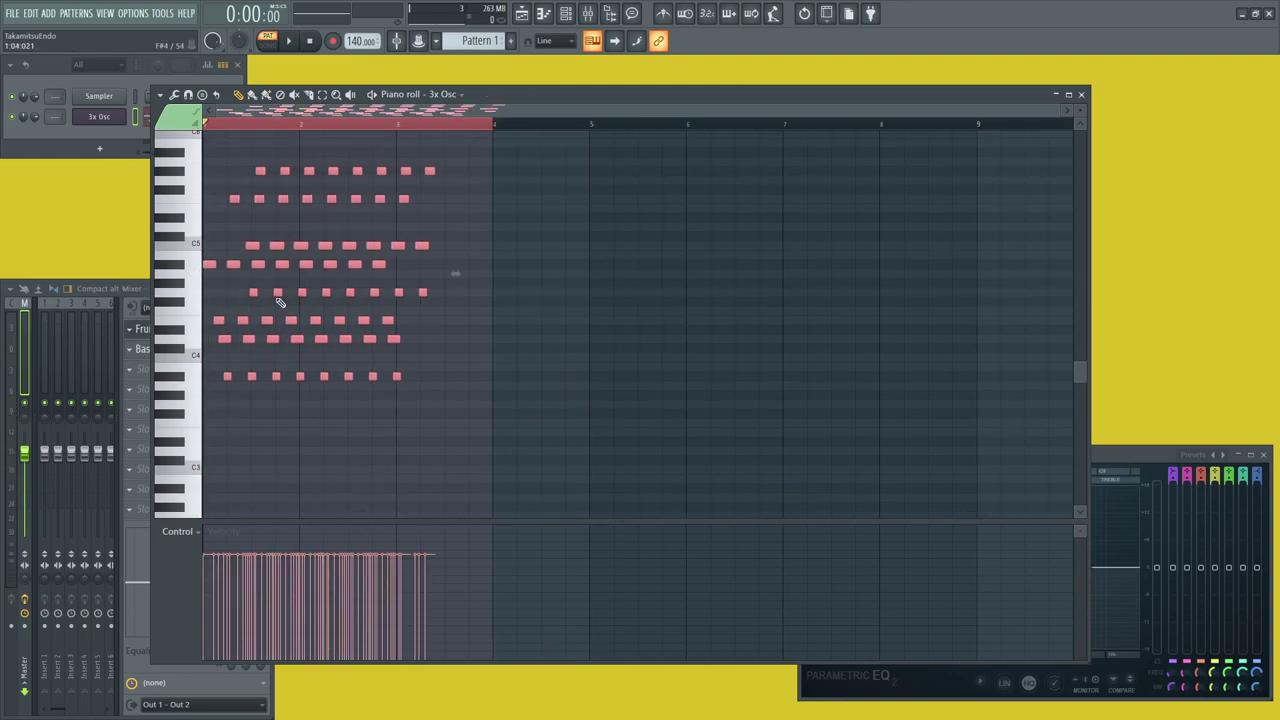
key("ctrl+b")
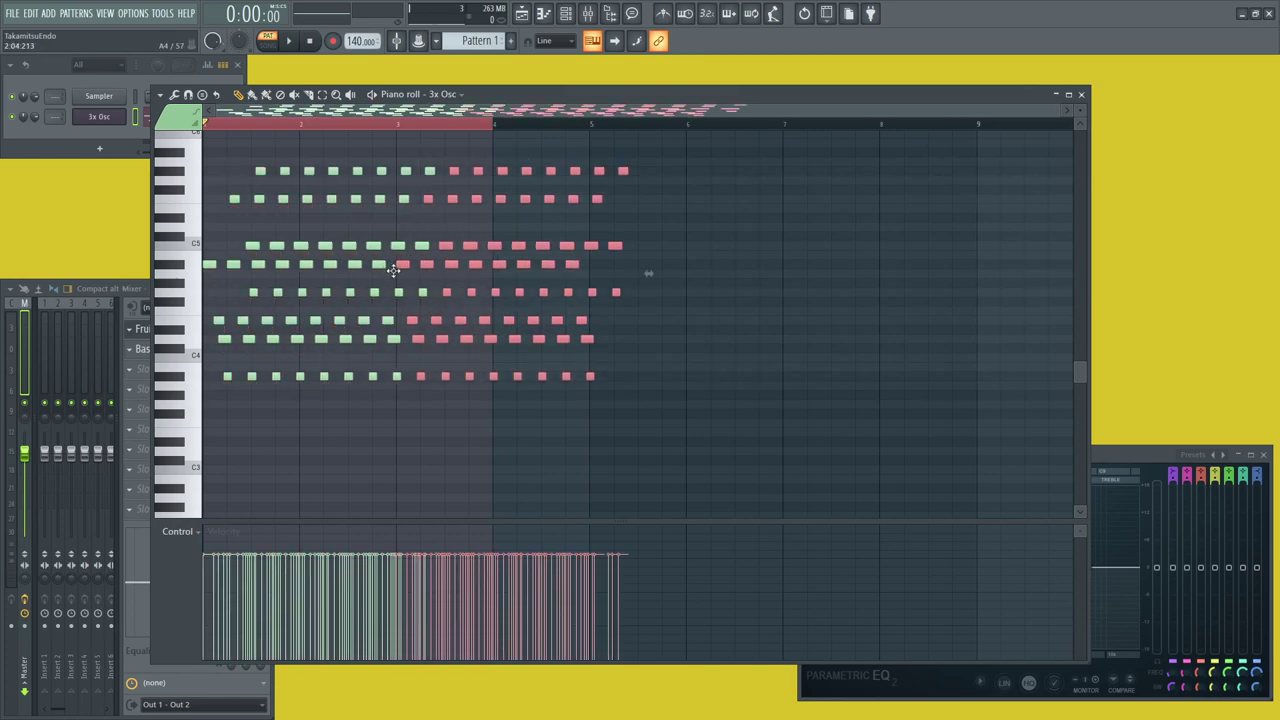
key("ctrl+d")
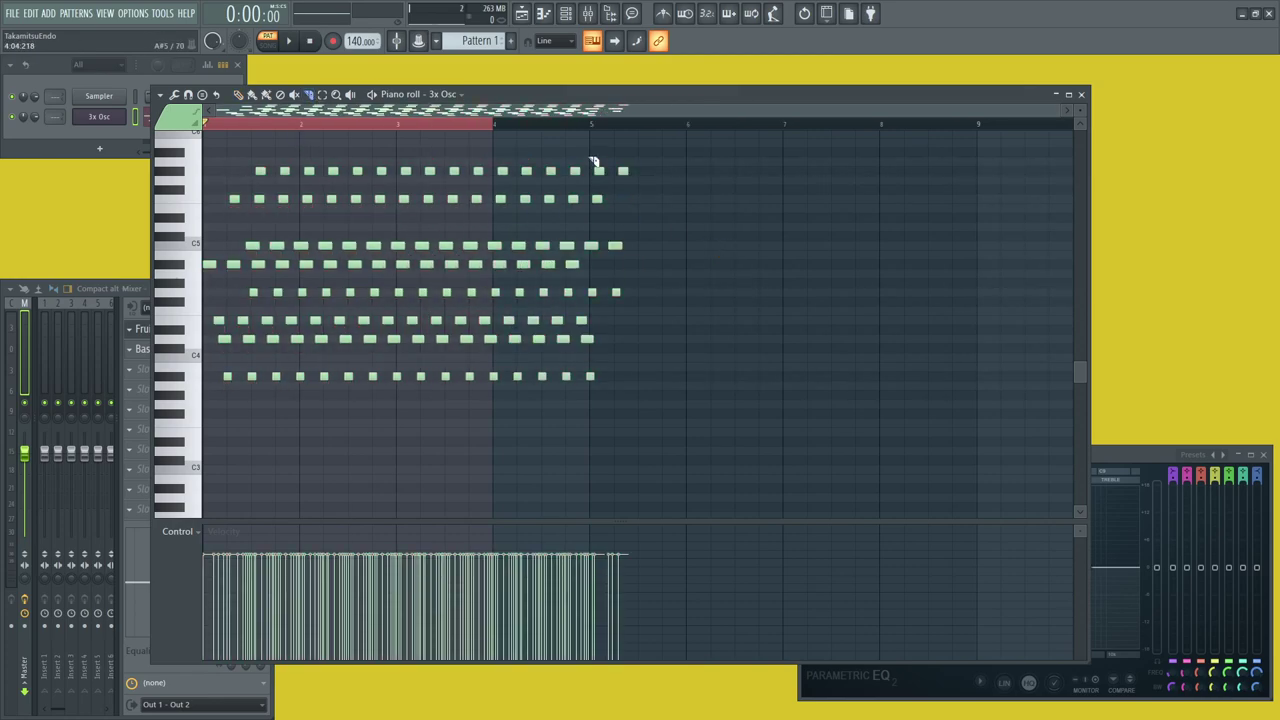
- Slice the notes at the start of bar 5, wrap the overhanging pieces to the pattern's beginning, and play it back
left_click_drag(710, 132, 597, 429)
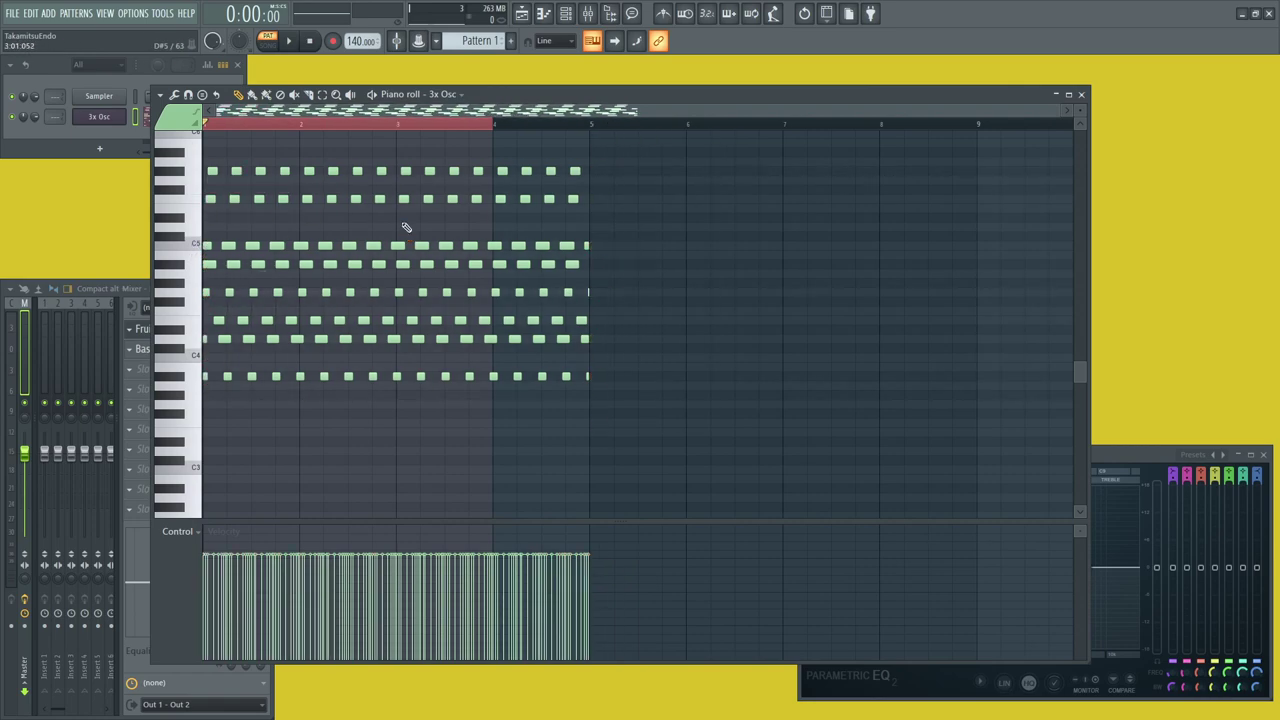
key("space")
key("space")
scroll(647, 288, "up", 2)
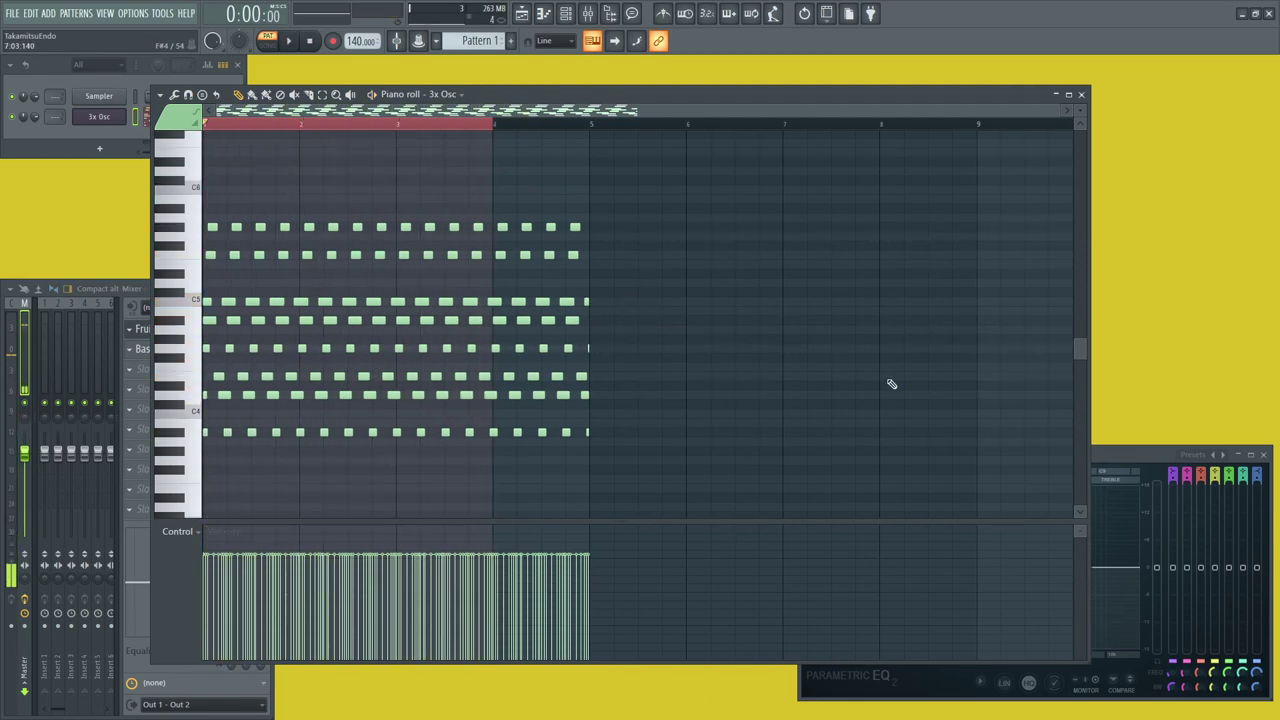
- Shape the 3x Osc volume envelope with 1% attack, full sustain and a short release, and play the pattern
left_click(99, 117)
left_click(351, 181)
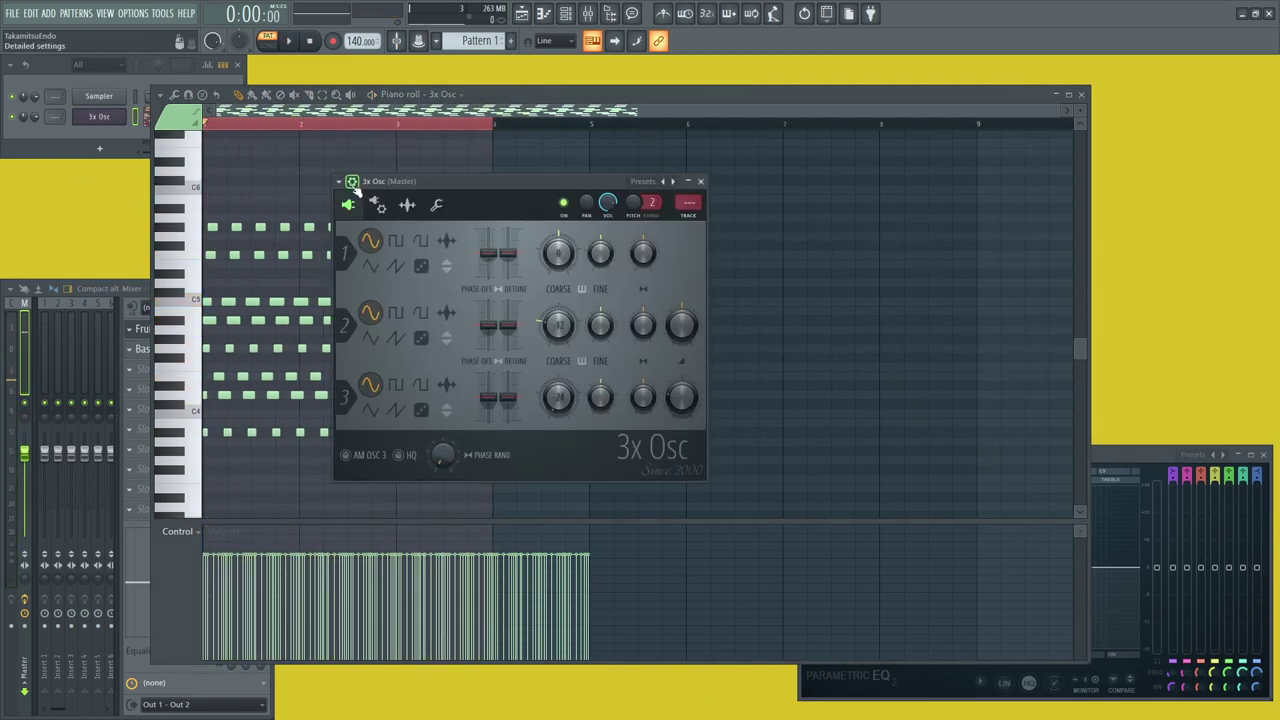
left_click(378, 205)
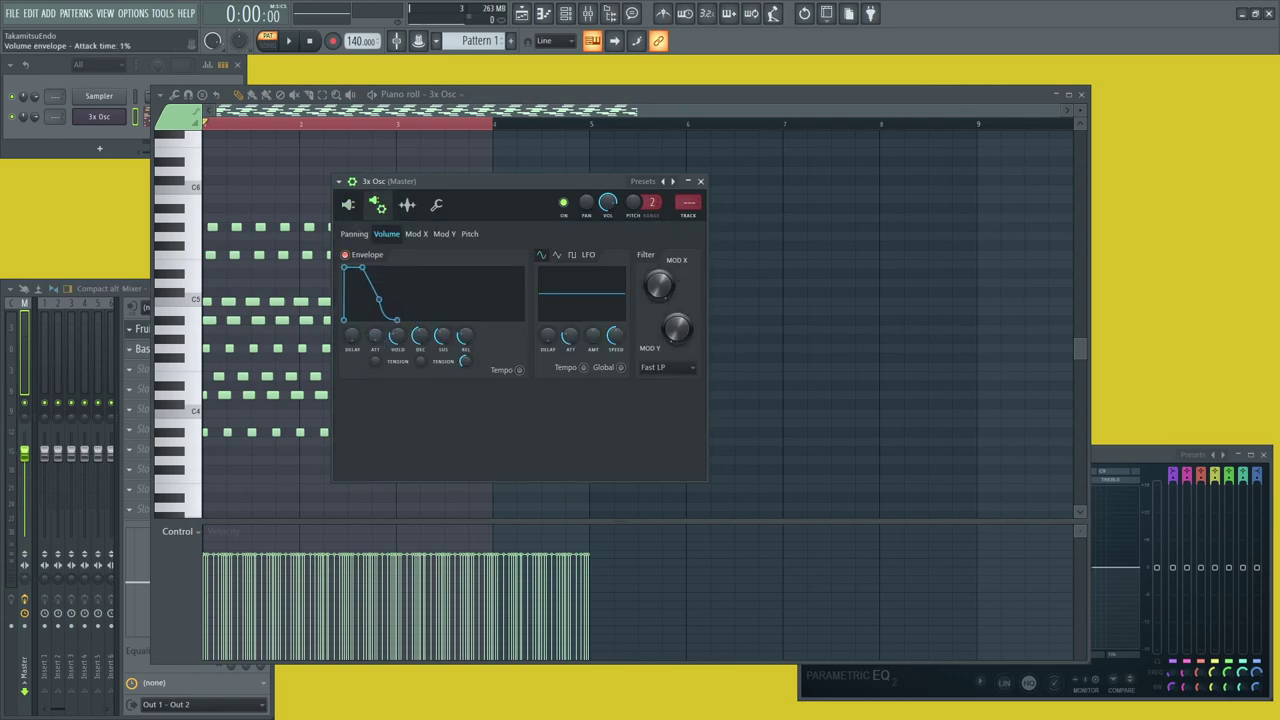
key("space")
key("space")
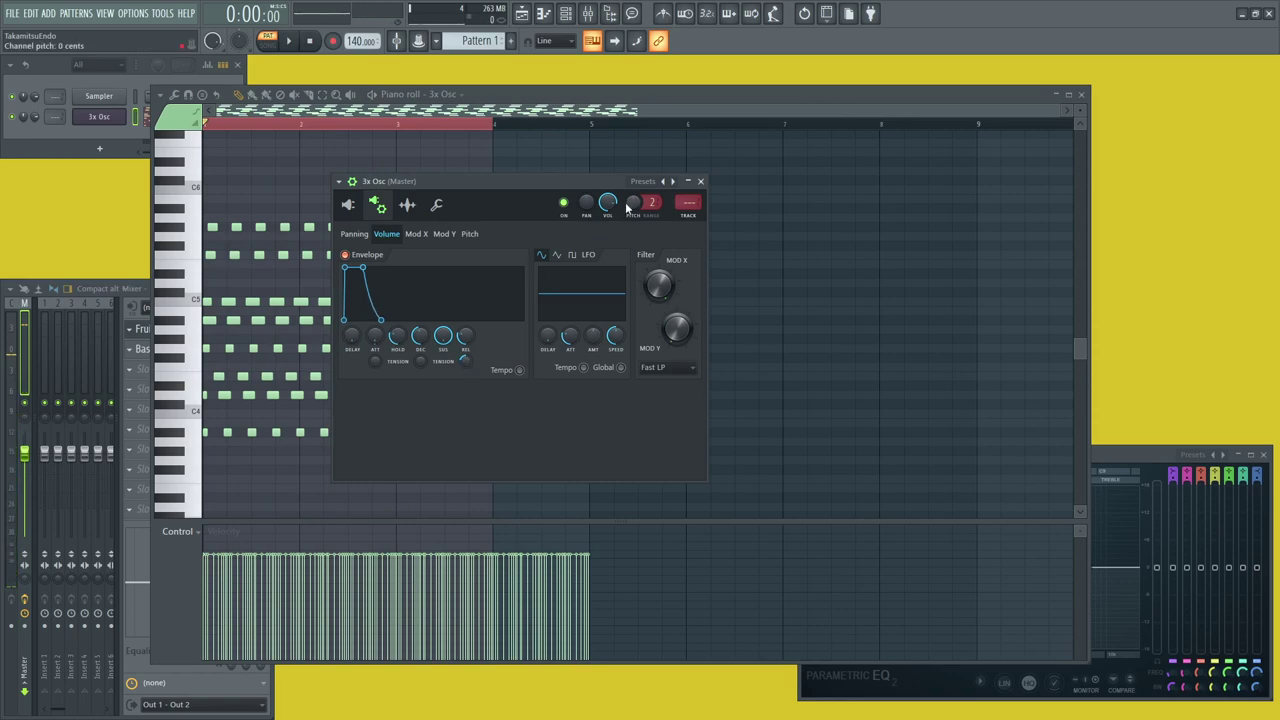
key("space")
left_click_drag(560, 181, 975, 171)
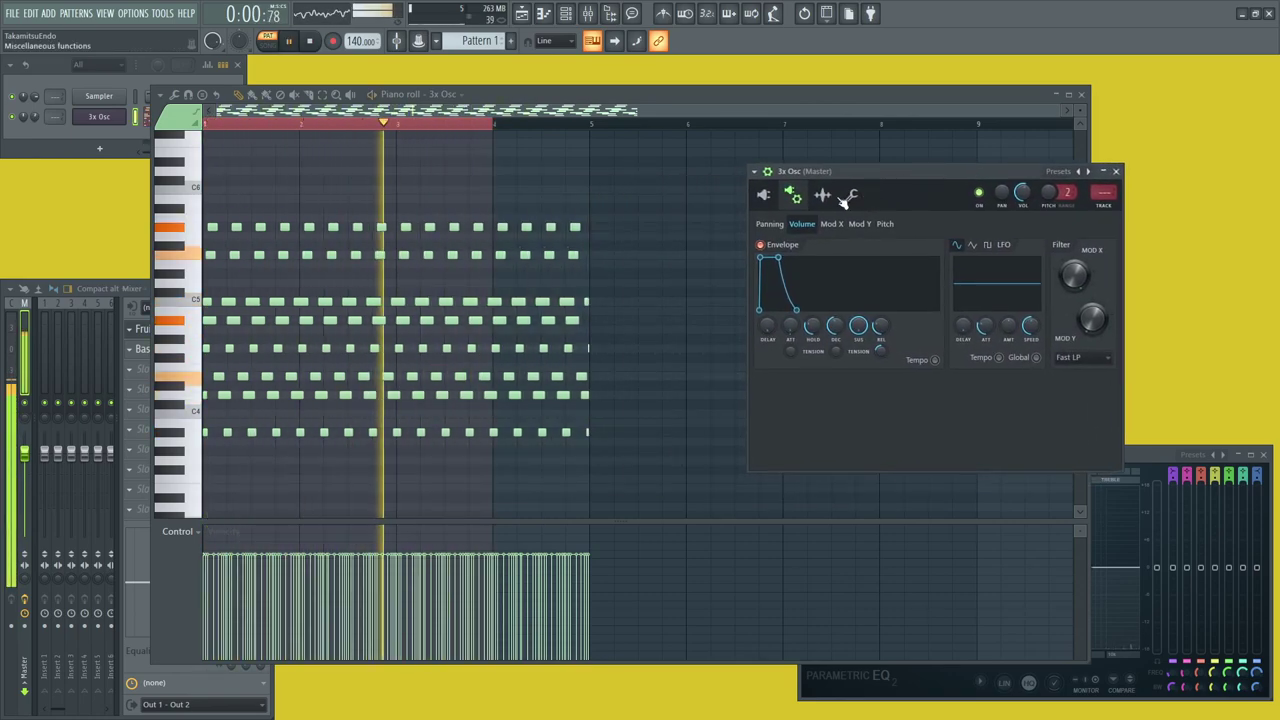
- Copy the row of A#4 notes up to D#5 and compress the copy in time into much shorter notes
right_click(647, 229)
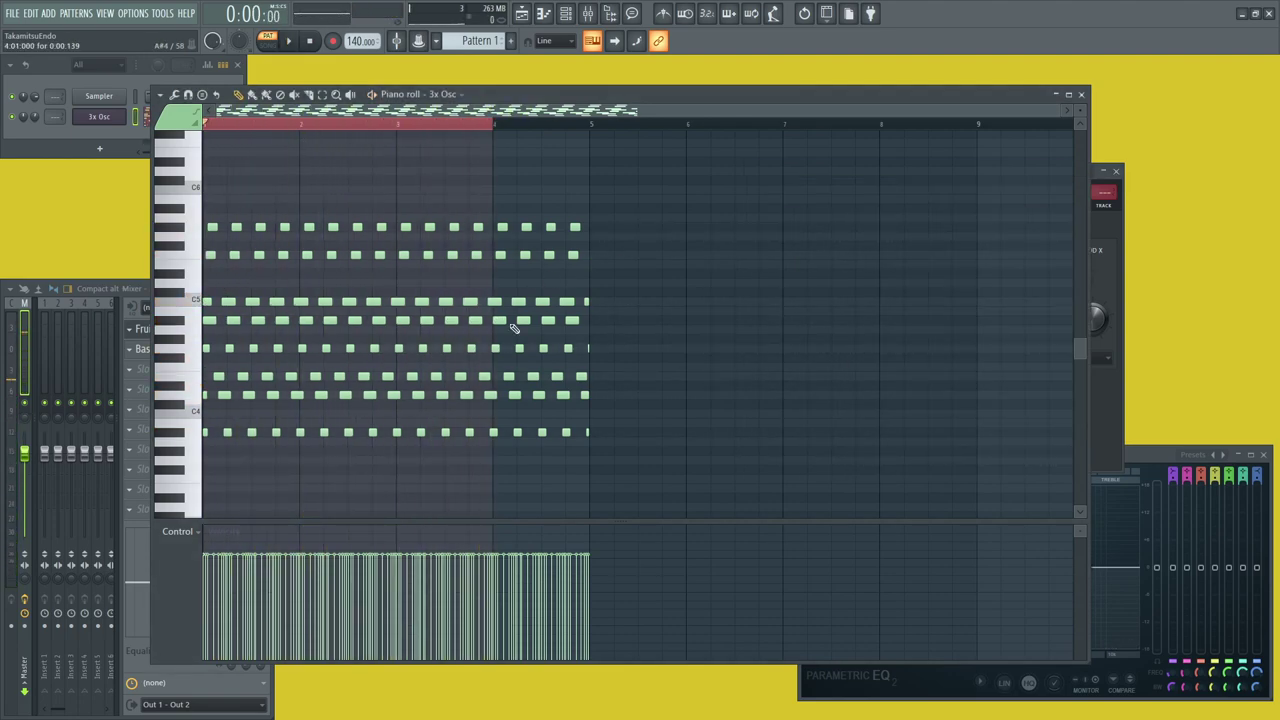
left_click_drag(610, 306, 232, 343)
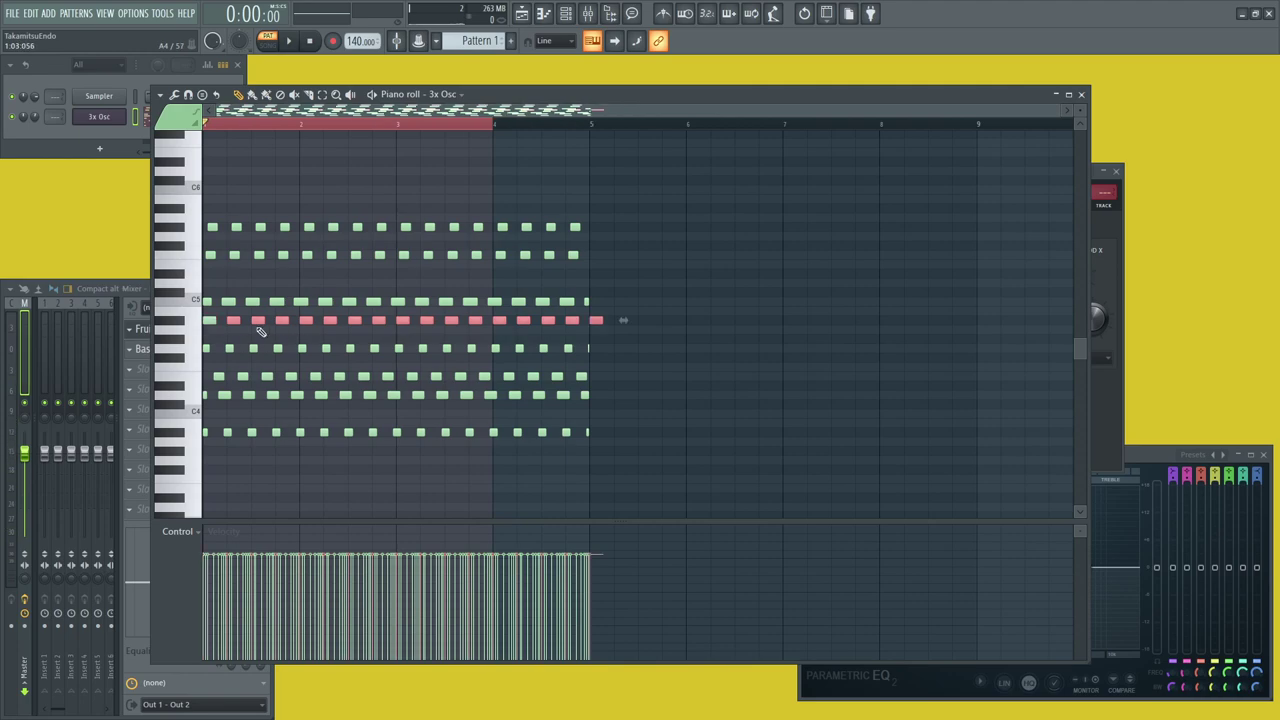
left_click_drag(646, 273, 328, 274)
- Duplicate and further compress the D#5 notes into a dense stream of very short notes extending past bar 5
key("ctrl+b")
key("ctrl+b")
key("ctrl+b")
left_click_drag(504, 266, 400, 275)
left_click_drag(604, 270, 206, 292)
left_click_drag(376, 276, 553, 273)
- Slice the dense D#5 note stream exactly at the start of bar 5
left_click_drag(806, 243, 622, 306)
left_click(632, 235, "ctrl")
scroll(646, 237, "up", 5)
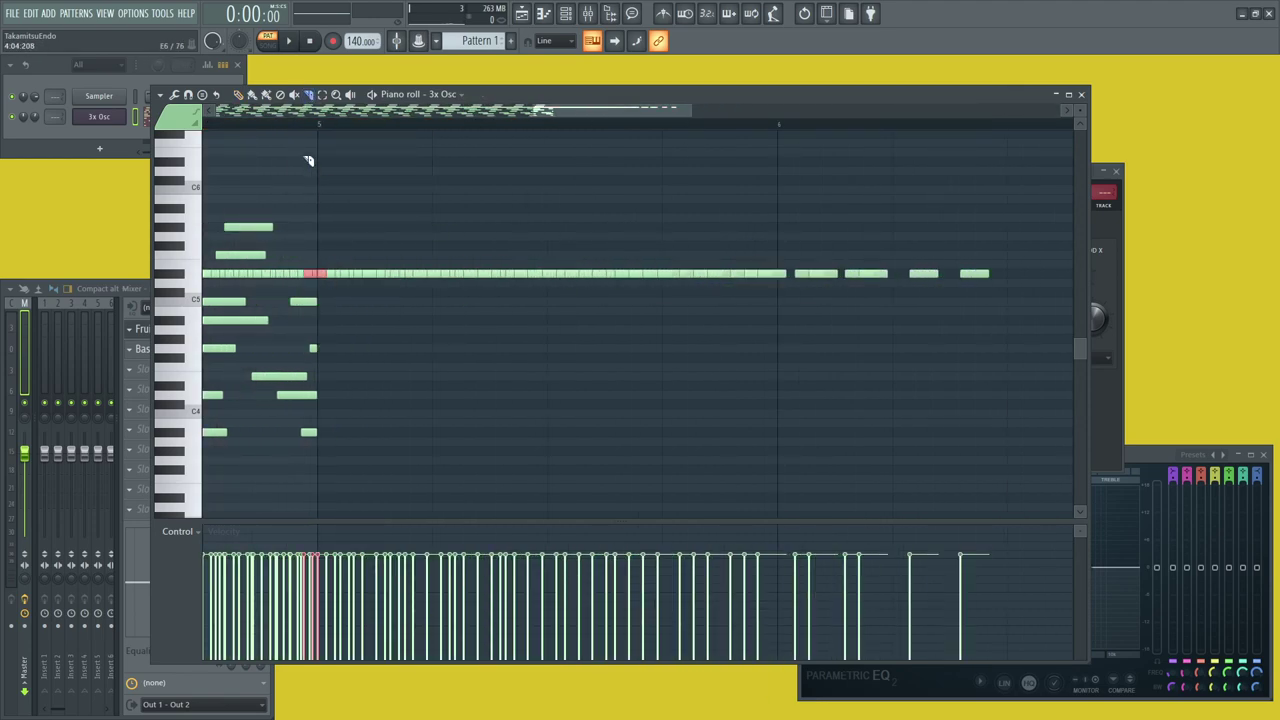
scroll(486, 171, "down", 4)
- Move the D#5 notes lying after the start of bar 5 back to the pattern's beginning to fill its gaps
left_click_drag(729, 224, 434, 300)
scroll(434, 294, "up", 5)
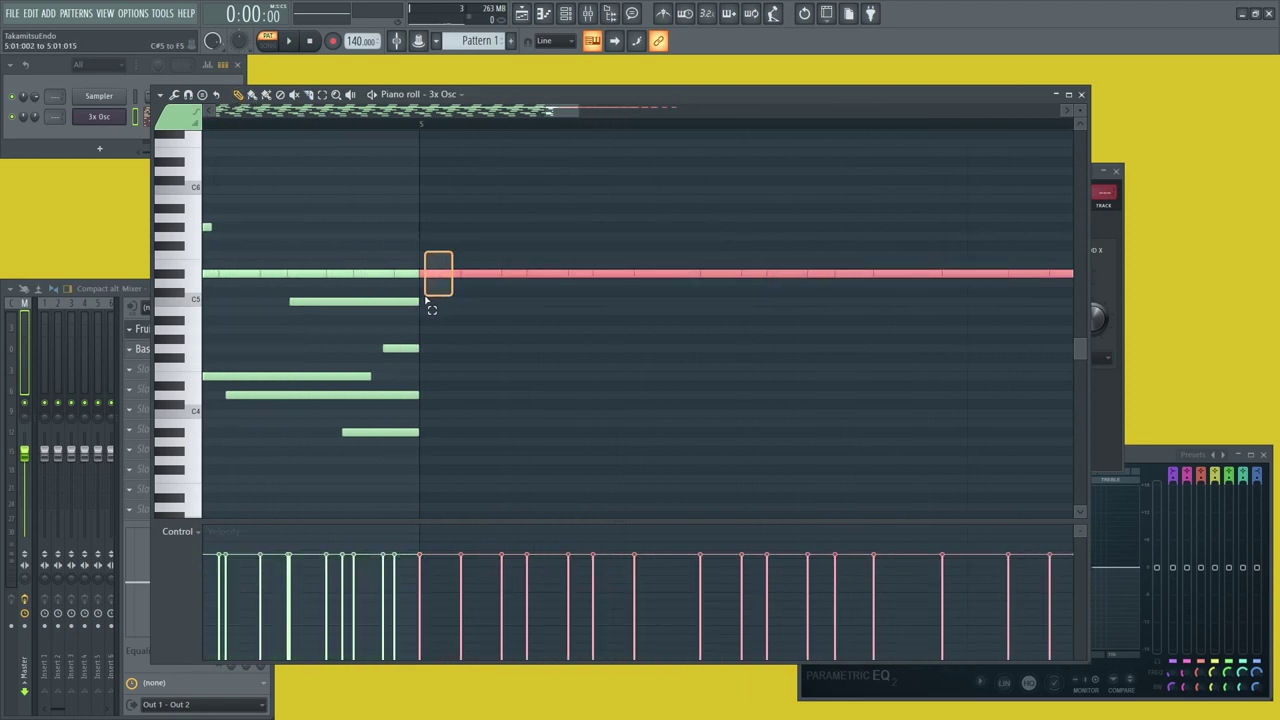
scroll(592, 347, "down", 5)
left_click_drag(632, 278, 197, 285)
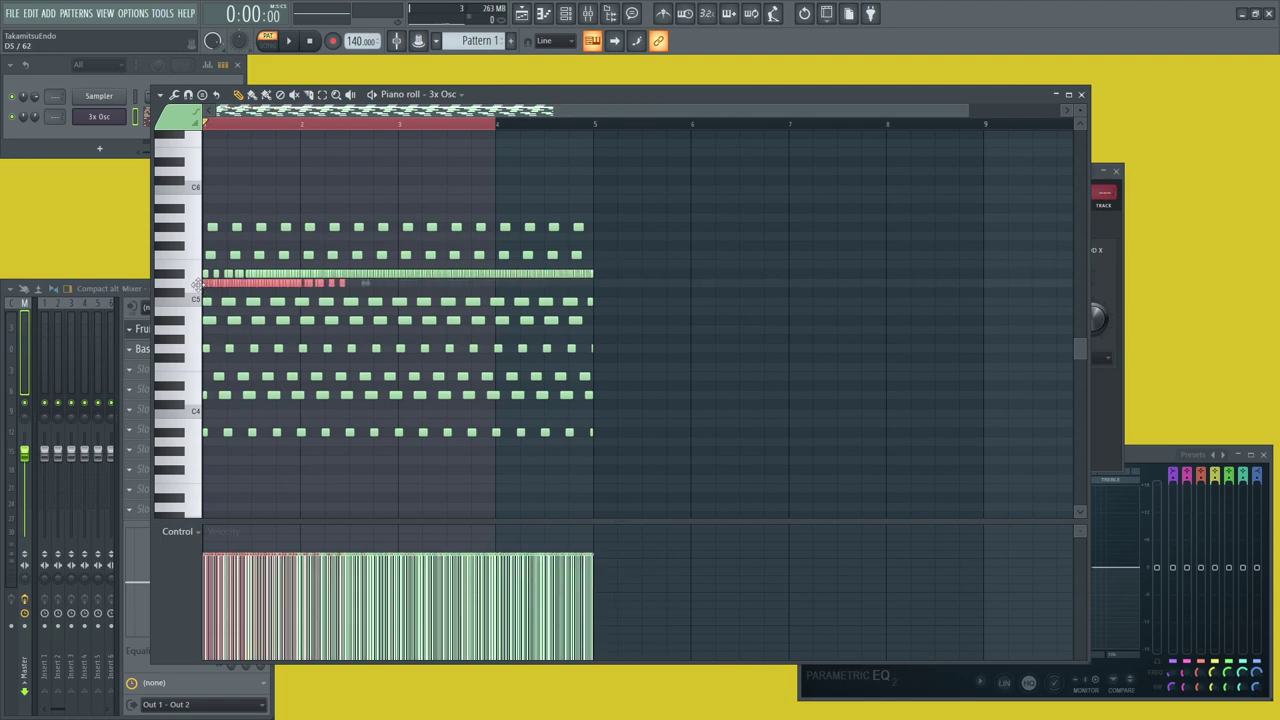
- Clear the selection, play the pattern and set the project tempo to 148 BPM
left_click(769, 249, "ctrl")
key("space")
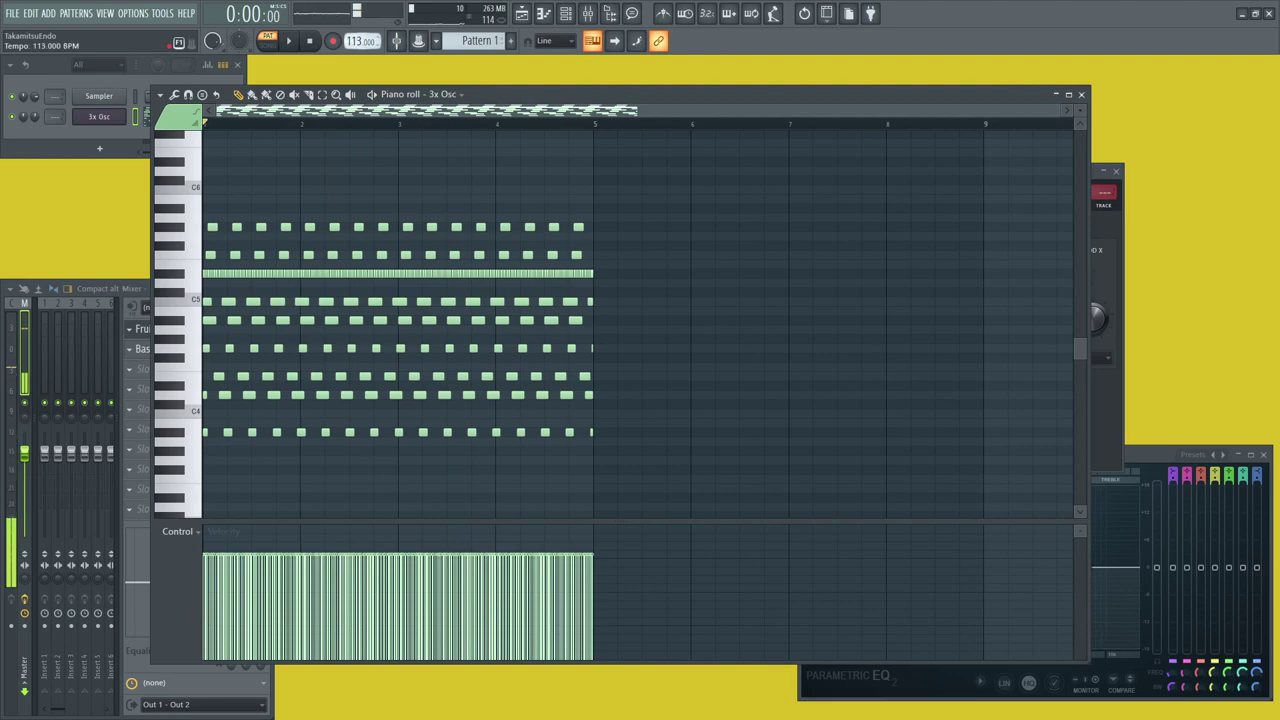
left_click_drag(356, 42, 356, 6)
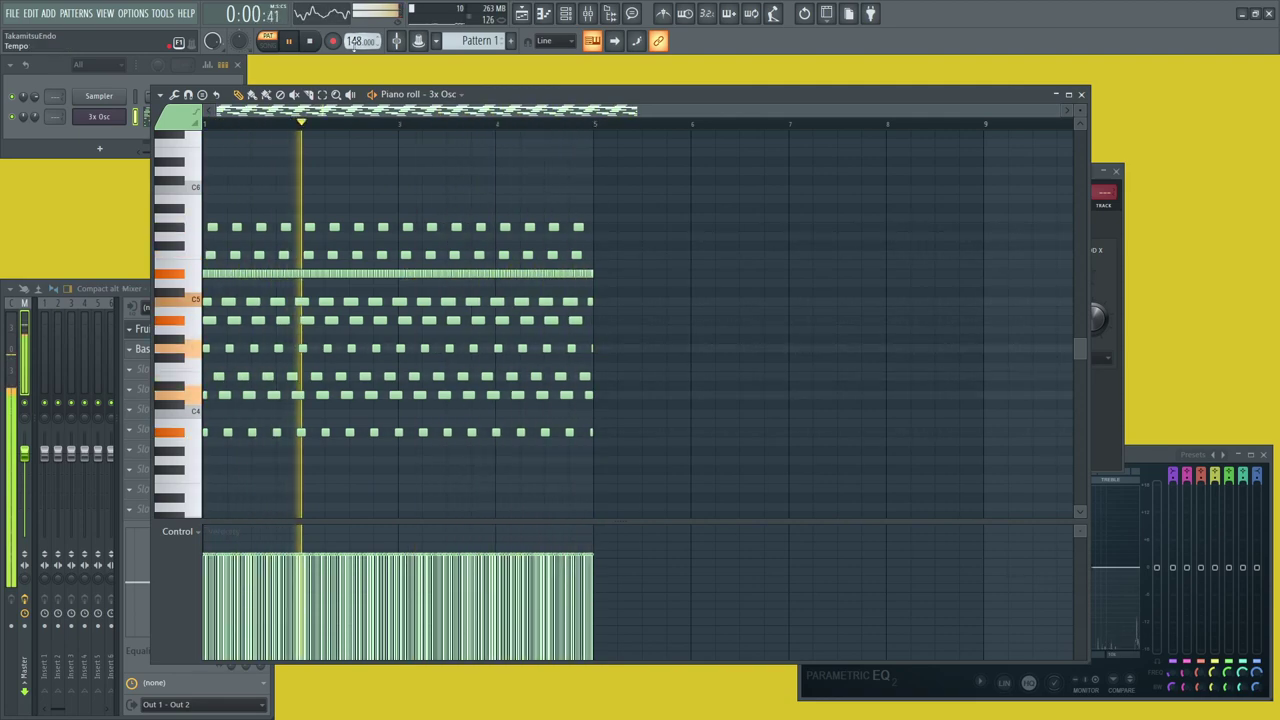
- Bring the 3x Osc oscillator settings into view and lower the channel volume to 41%
left_click(1119, 233)
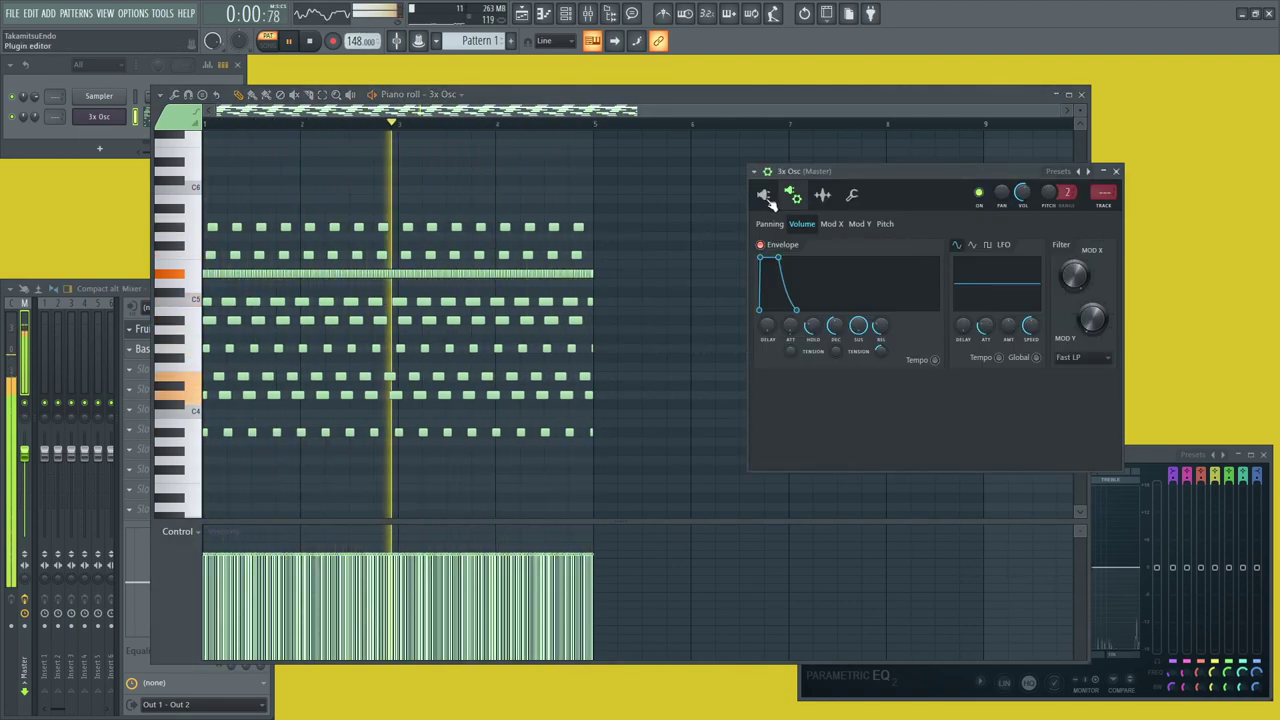
left_click(765, 197)
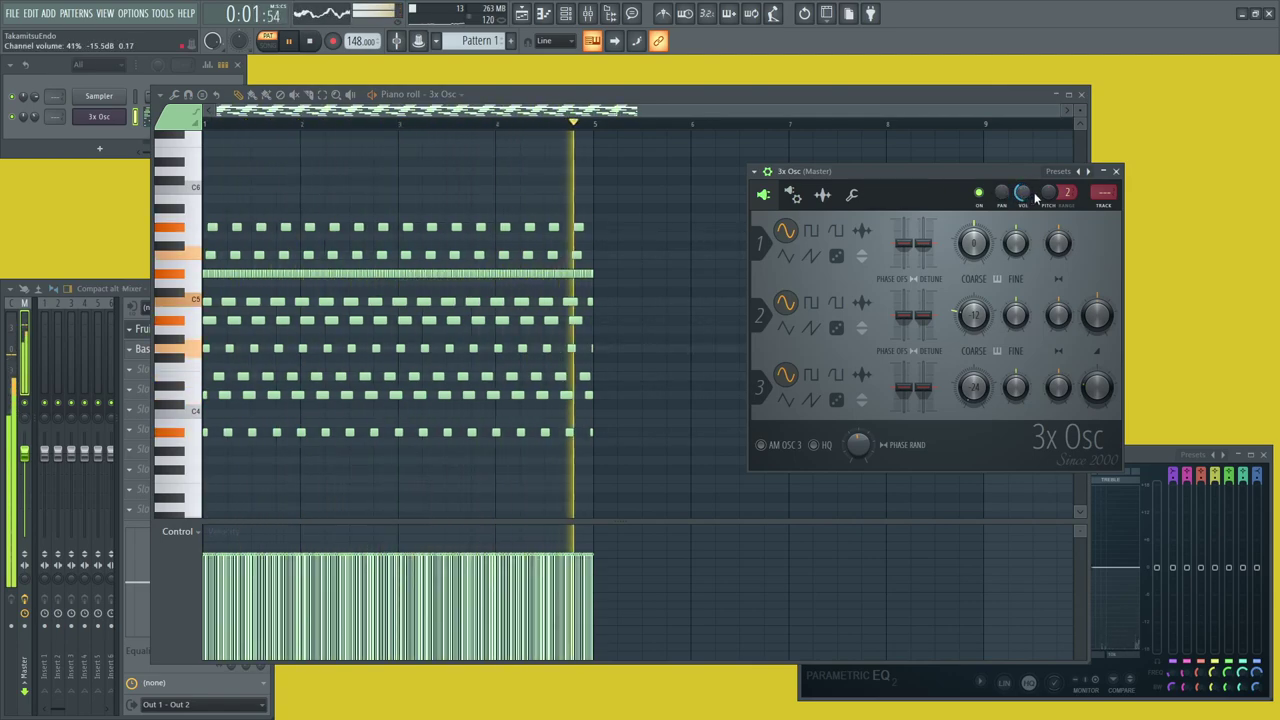
left_click_drag(938, 178, 934, 177)
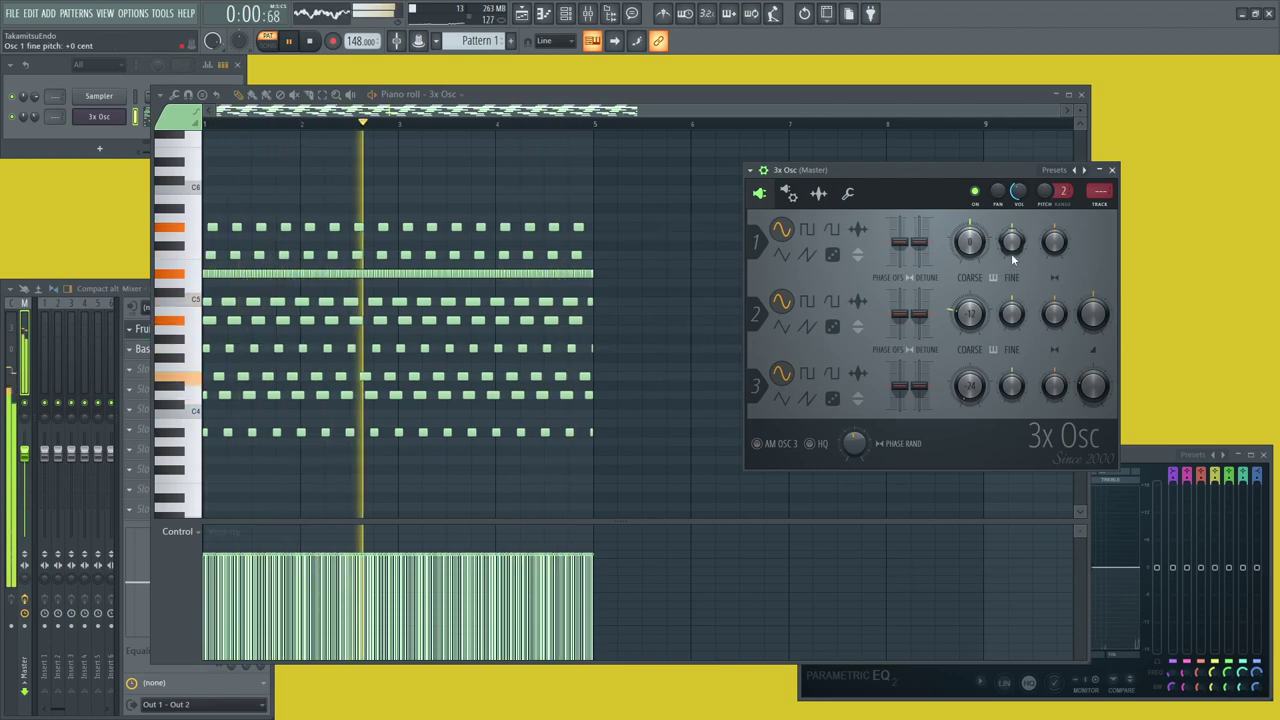
- Adjust the oscillator tuning during playback, raising the coarse pitch of oscillators 2 and 3
left_click_drag(1012, 243, 1012, 236)
left_click_drag(972, 318, 972, 284)
left_click_drag(972, 378, 972, 346)
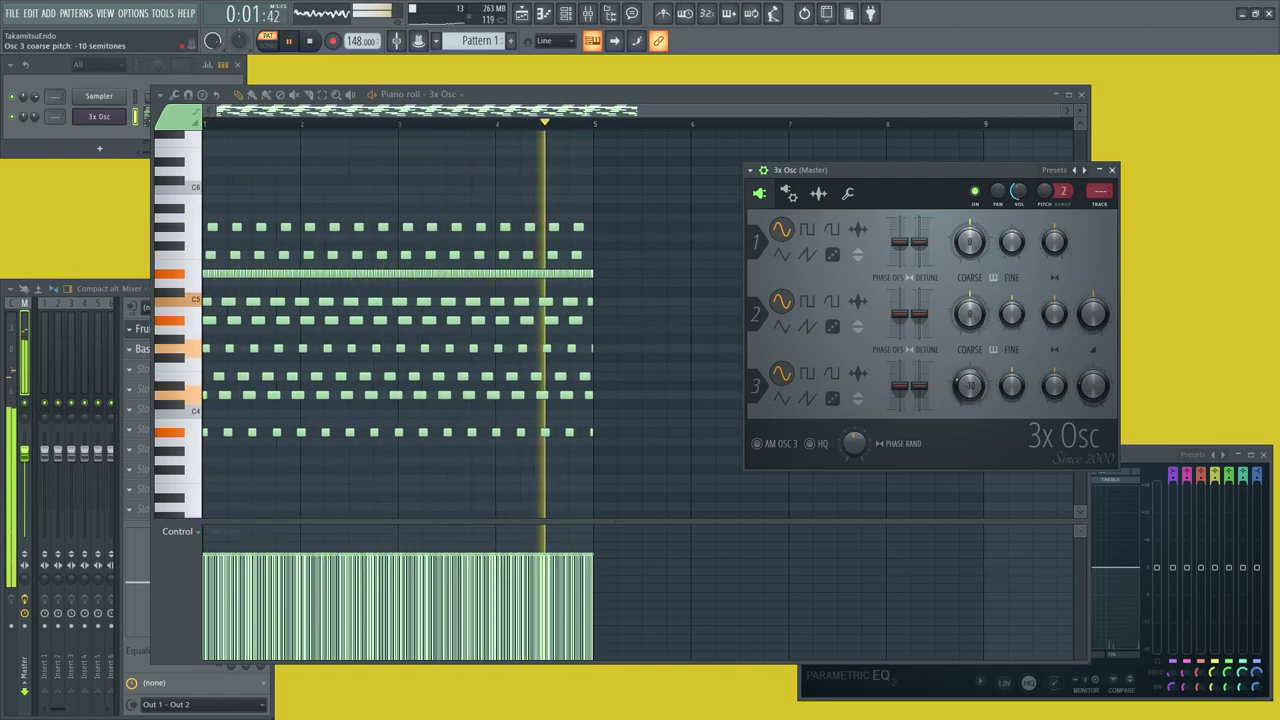
left_click_drag(1011, 386, 972, 403)
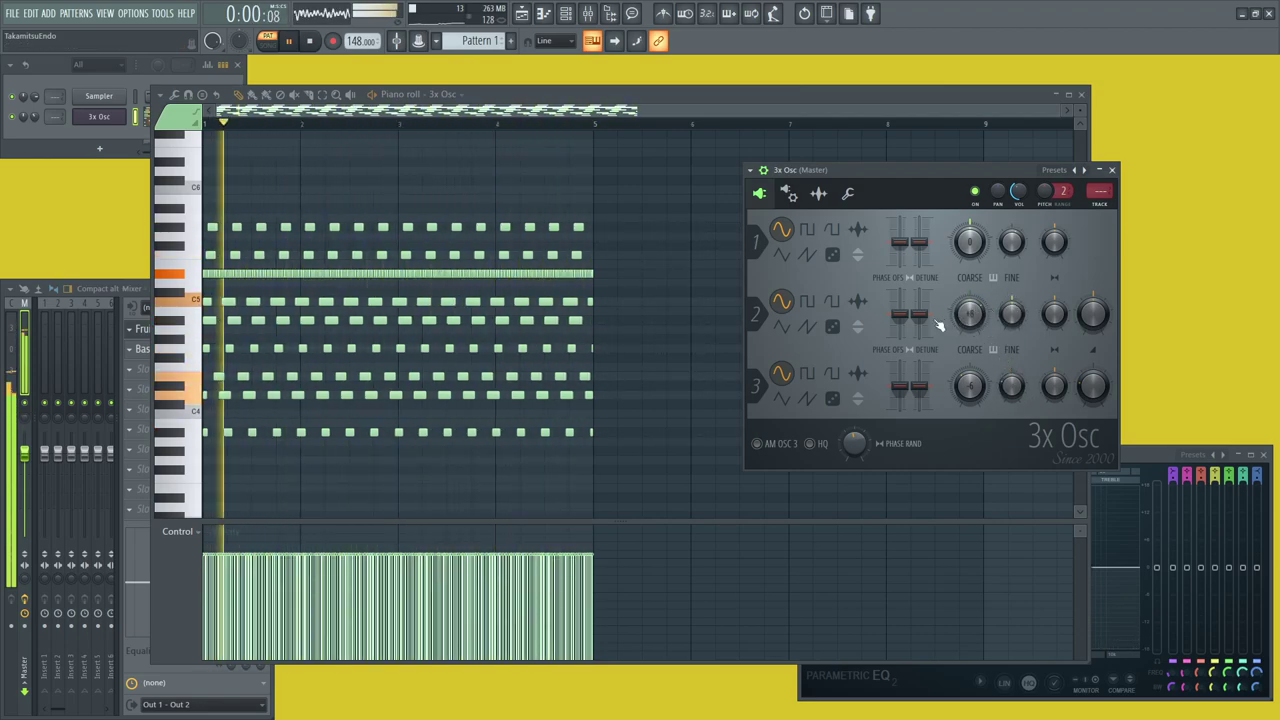
- Raise oscillator 2's stereo phase offset, lower those of oscillators 1 and 3, and adjust the stereo detune of the oscillators
left_click_drag(900, 314, 900, 309)
left_click_drag(900, 386, 900, 395)
left_click_drag(919, 386, 919, 383)
left_click_drag(900, 243, 900, 248)
left_click_drag(919, 242, 919, 239)
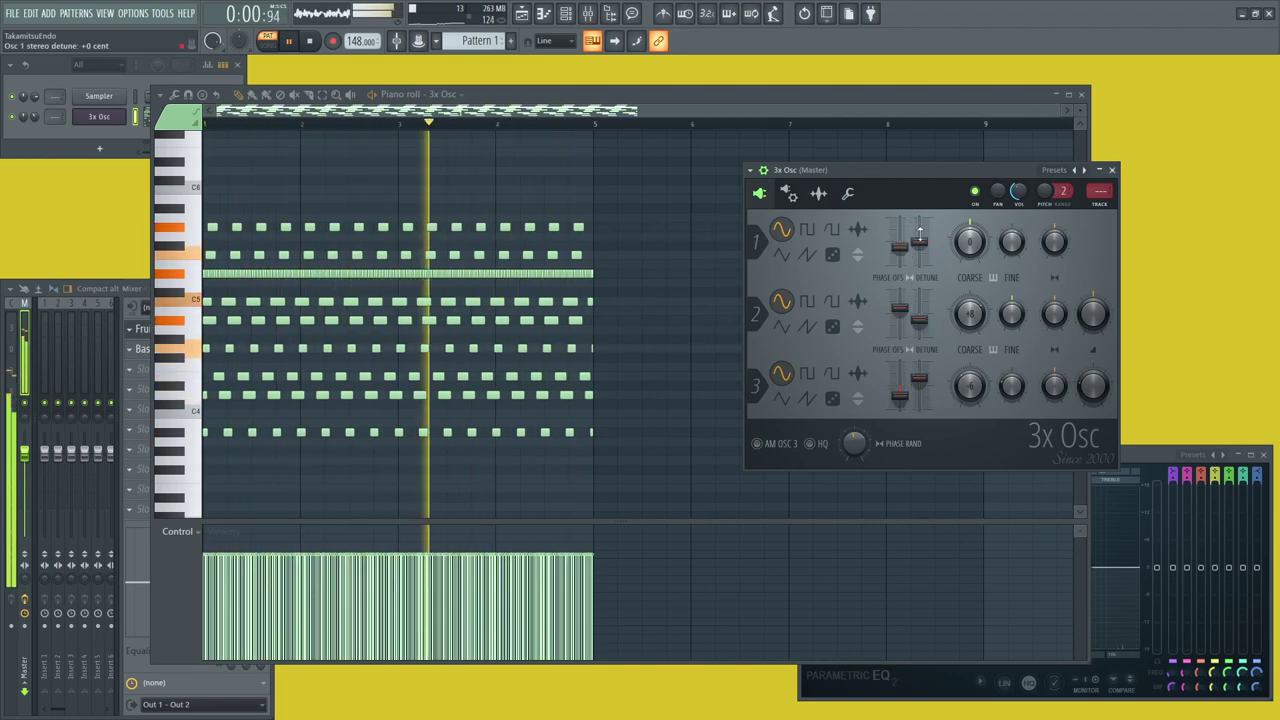
- Try different oscillator waveforms, settling on square for oscillator 1, sine for oscillator 2 and sawtooth for oscillator 3, and adjust the oscillator mix levels
left_click(807, 229)
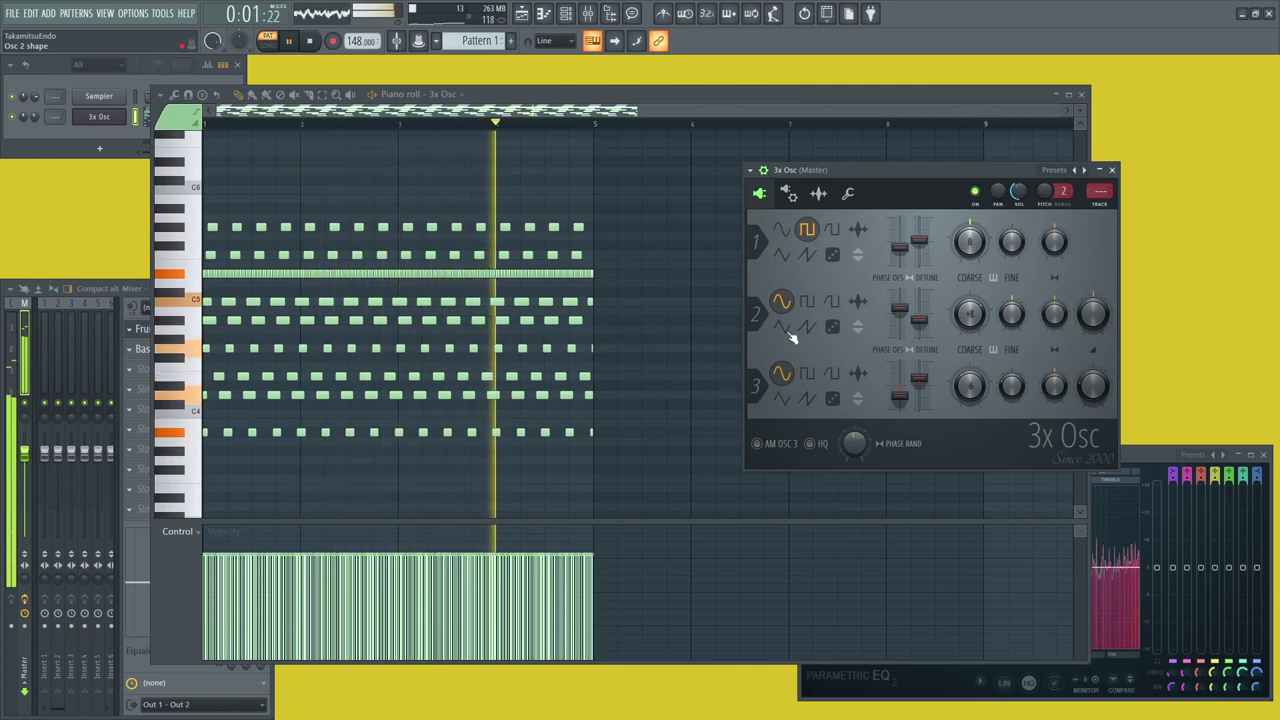
left_click(784, 231)
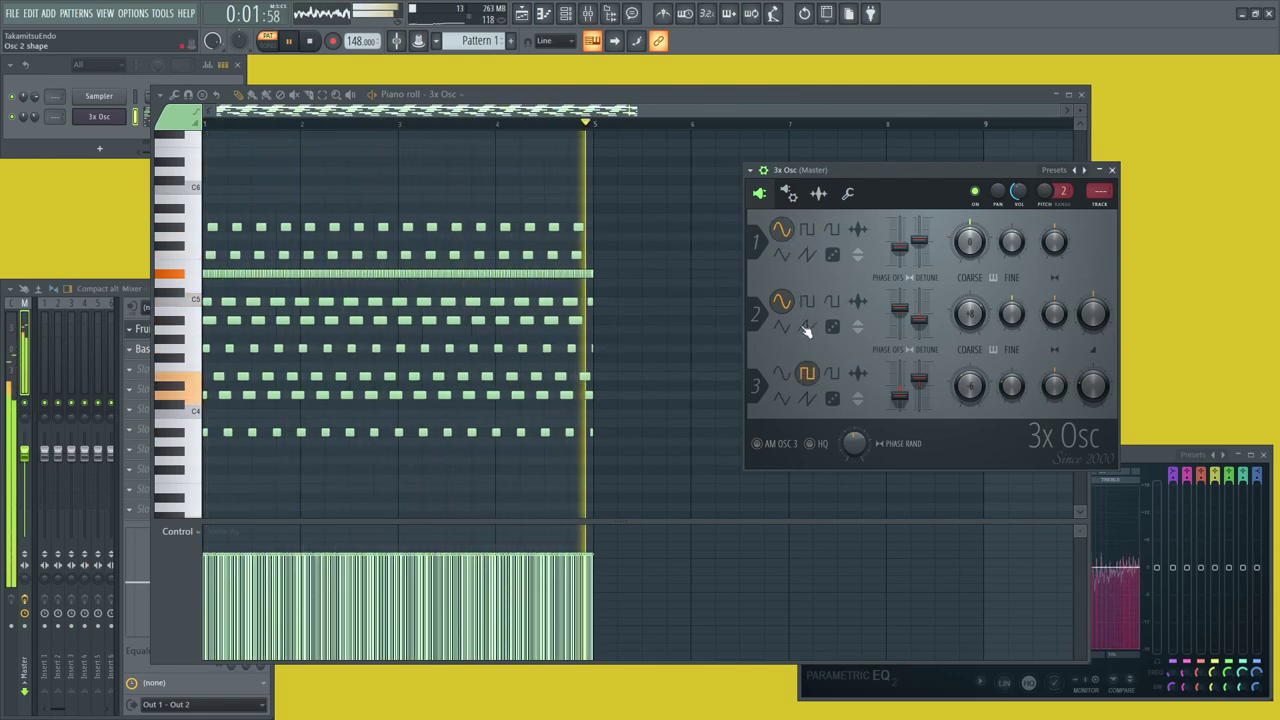
left_click(807, 301)
left_click(781, 373)
left_click(811, 233)
left_click(783, 303)
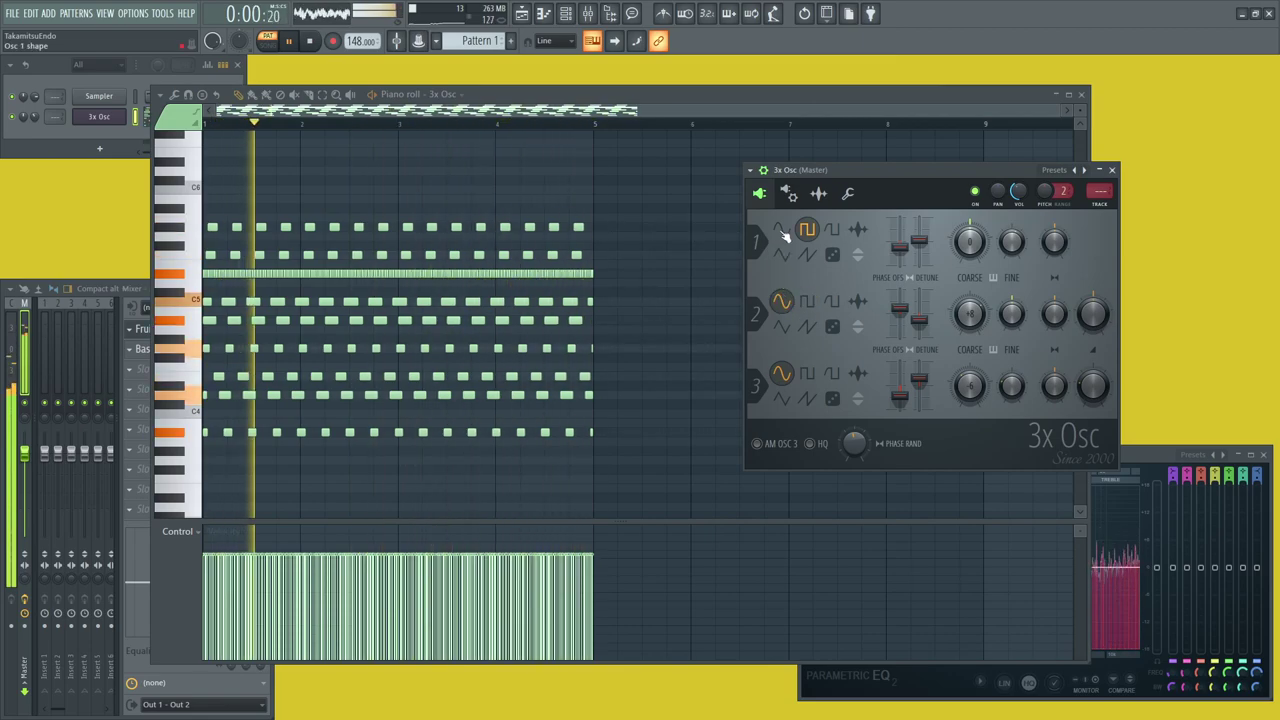
left_click(812, 400)
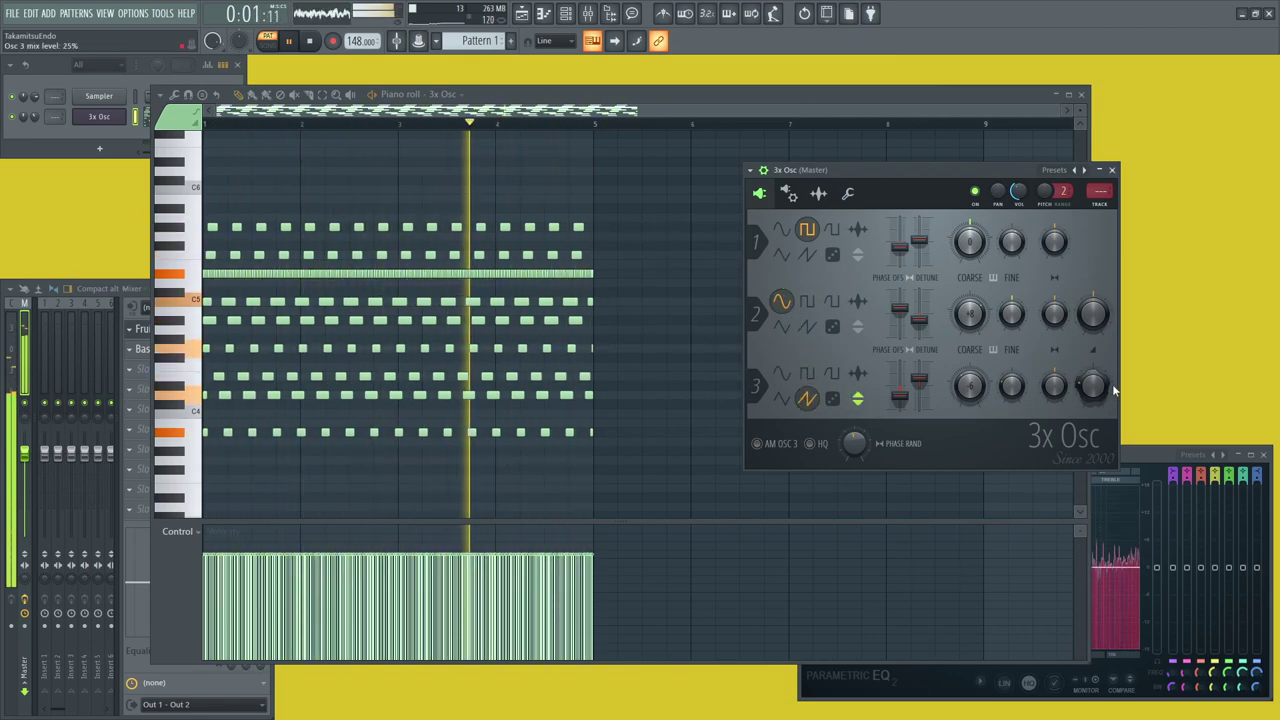
left_click_drag(1091, 332, 1092, 320)
scroll(1092, 325, "down", 1)
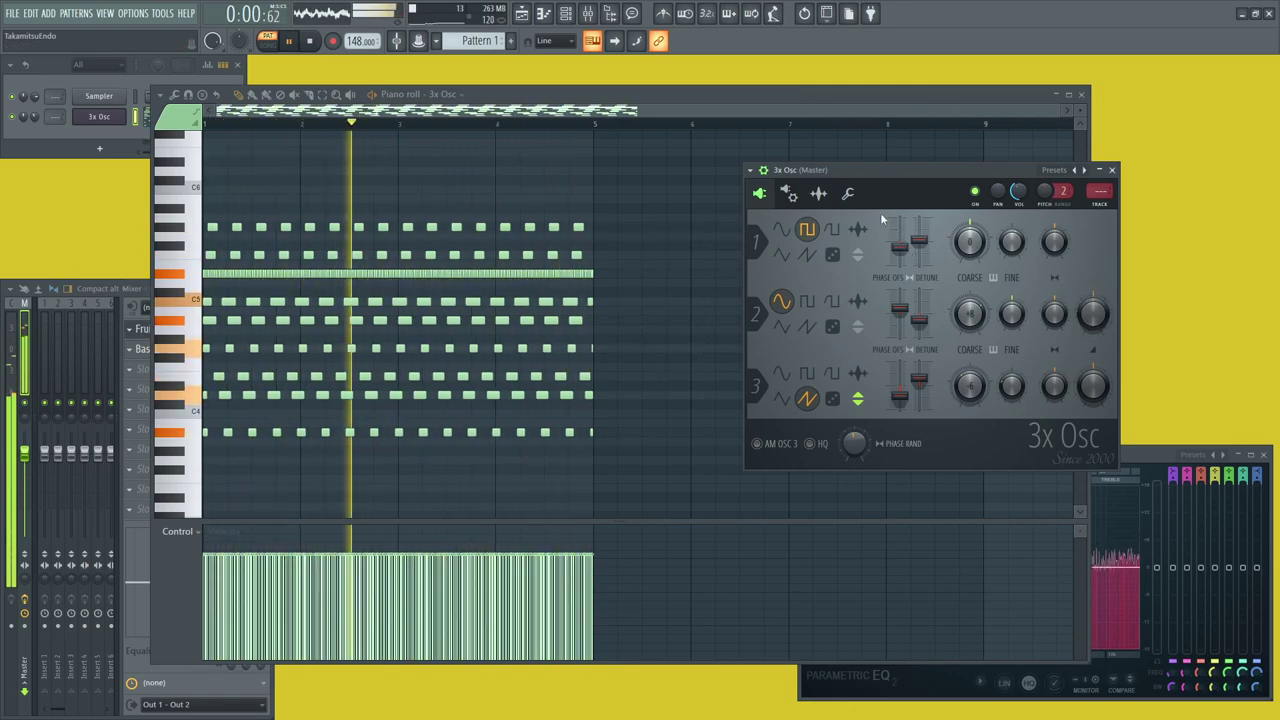
- Show the 3x Osc miscellaneous settings and bring the Parametric EQ 2 window fully into view
left_click(848, 193)
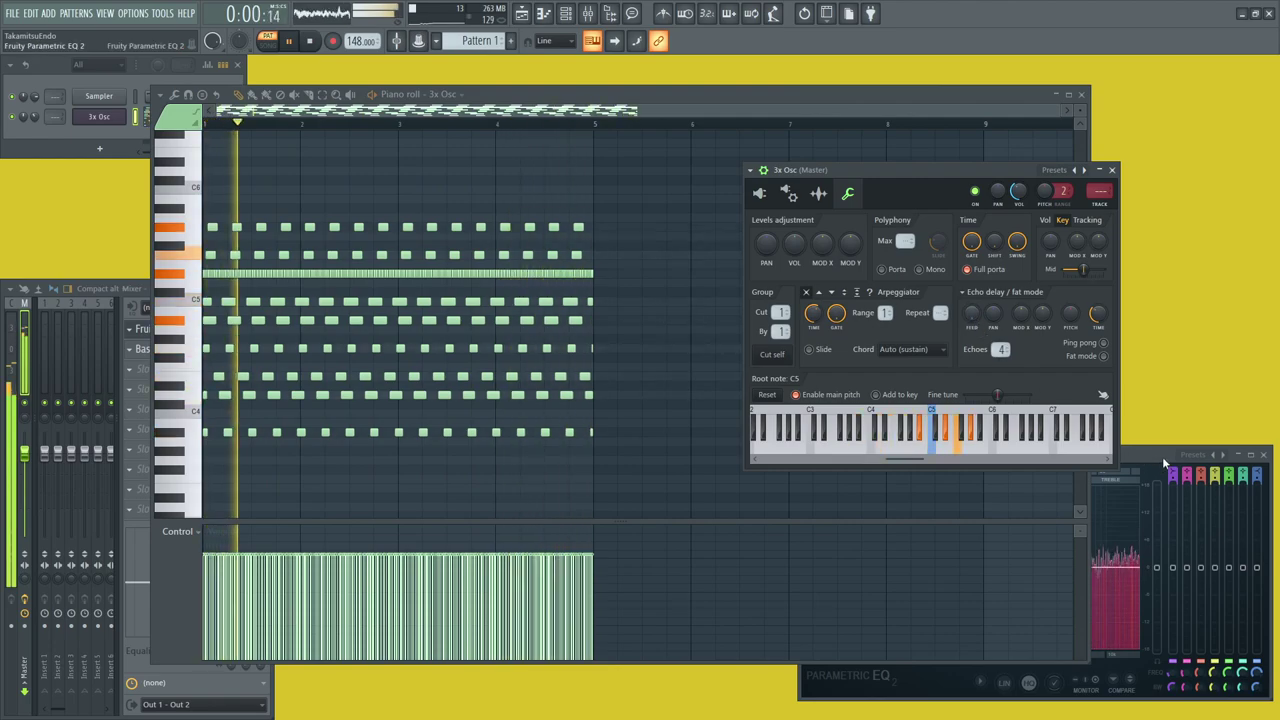
left_click_drag(1160, 457, 1146, 453)
- Try opposite EQ curves with the band 1 low shelf and band 7 high shelf, ending with band 7 cut to -17.9 dB at 965 Hz
left_click_drag(847, 563, 895, 618)
left_click_drag(1069, 564, 1069, 526)
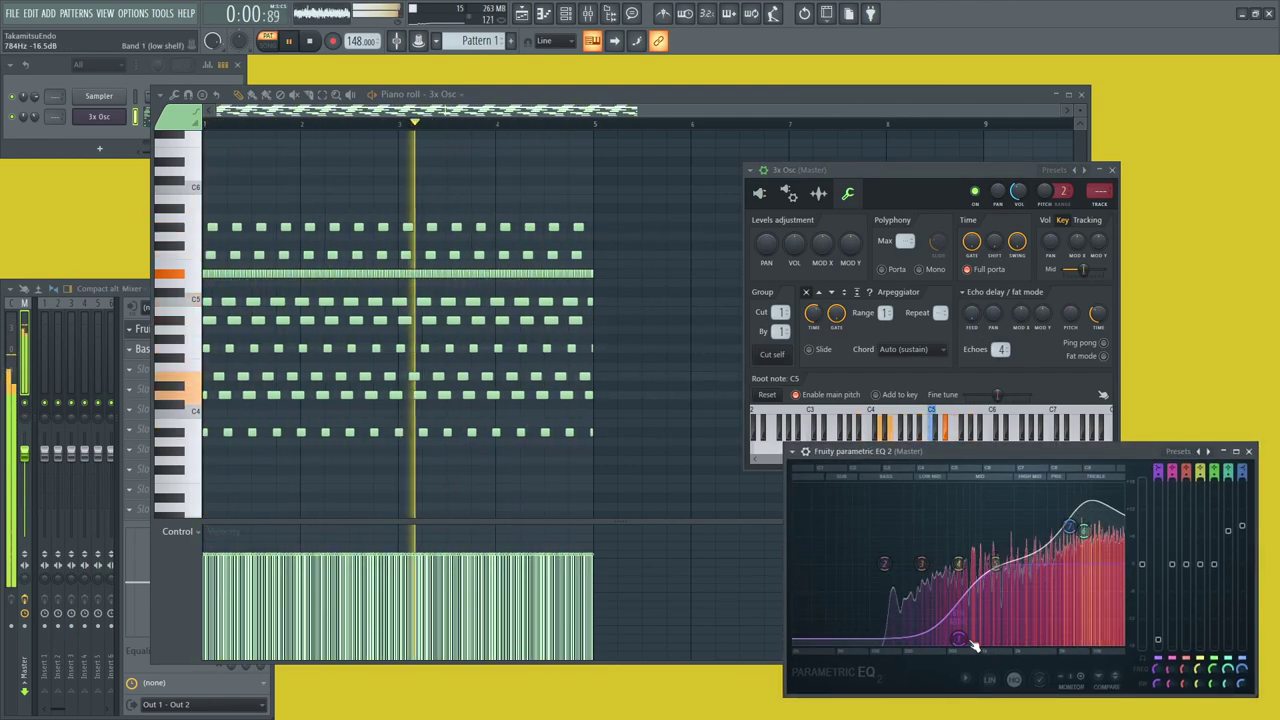
left_click_drag(960, 639, 858, 577)
left_click_drag(1069, 526, 1067, 639)
left_click_drag(884, 563, 996, 521)
left_click_drag(1067, 638, 979, 643)
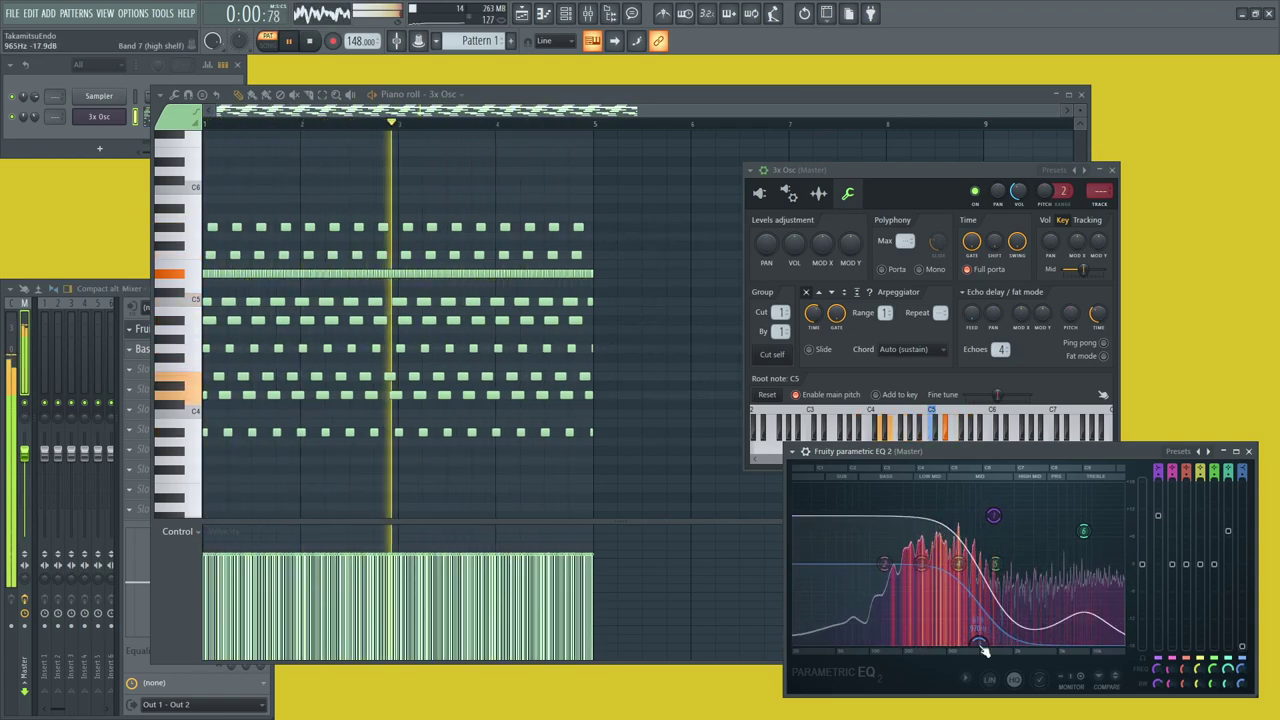
- Reduce the frequency and gain of the band 1 low shelf boost and reset EQ band 6
left_click_drag(993, 516, 958, 534)
right_click(1082, 531)
left_click(1103, 549)
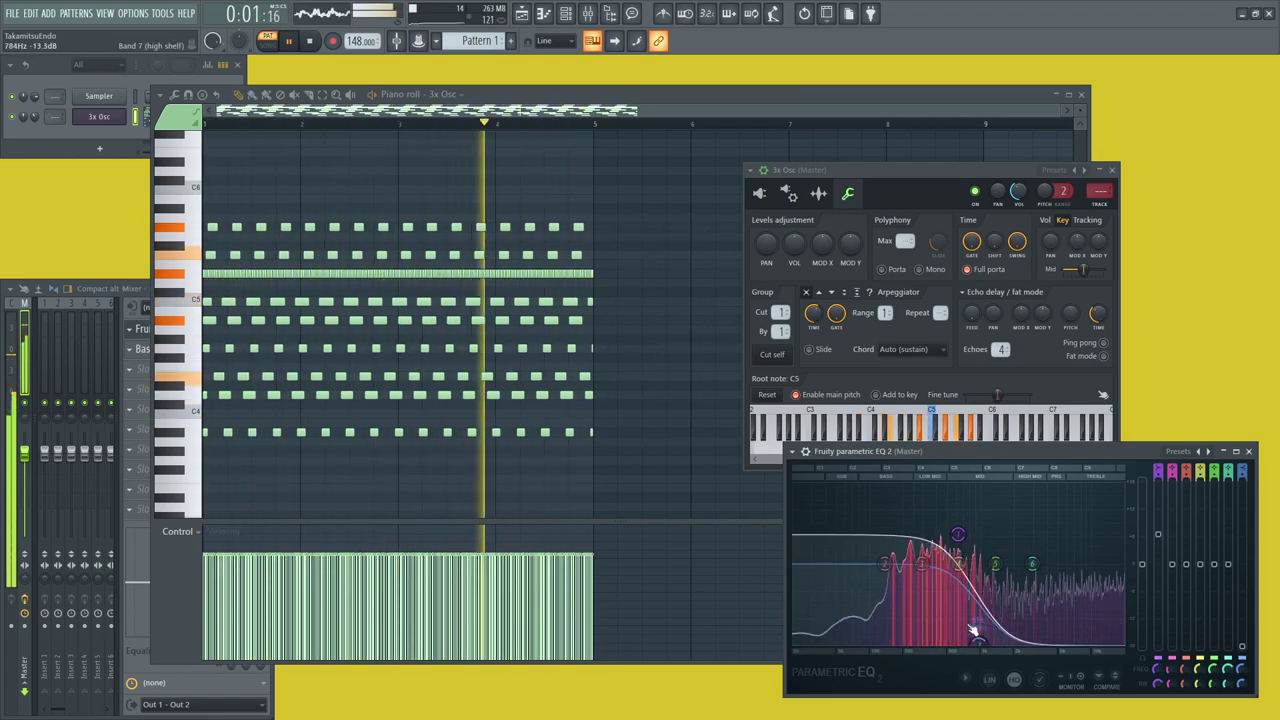
- Try C7 as the 3x Osc root note, reset EQ band 1 and turn the band 7 high shelf into a boost
left_click(1056, 425)
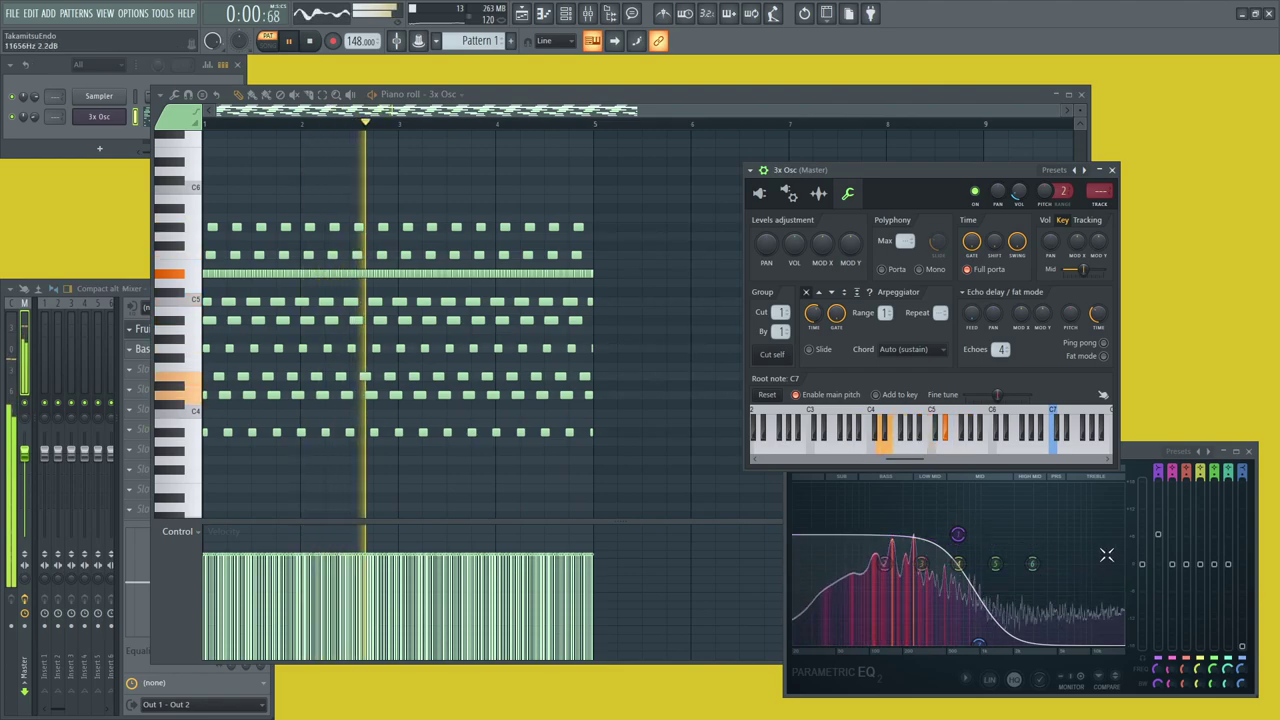
right_click(1157, 534)
left_click(1178, 499)
left_click_drag(979, 643, 1021, 504)
left_click(1080, 584)
- Try cutting EQ band 2 to -14.9 dB at 356 Hz and reset the band
left_click_drag(885, 565, 922, 638)
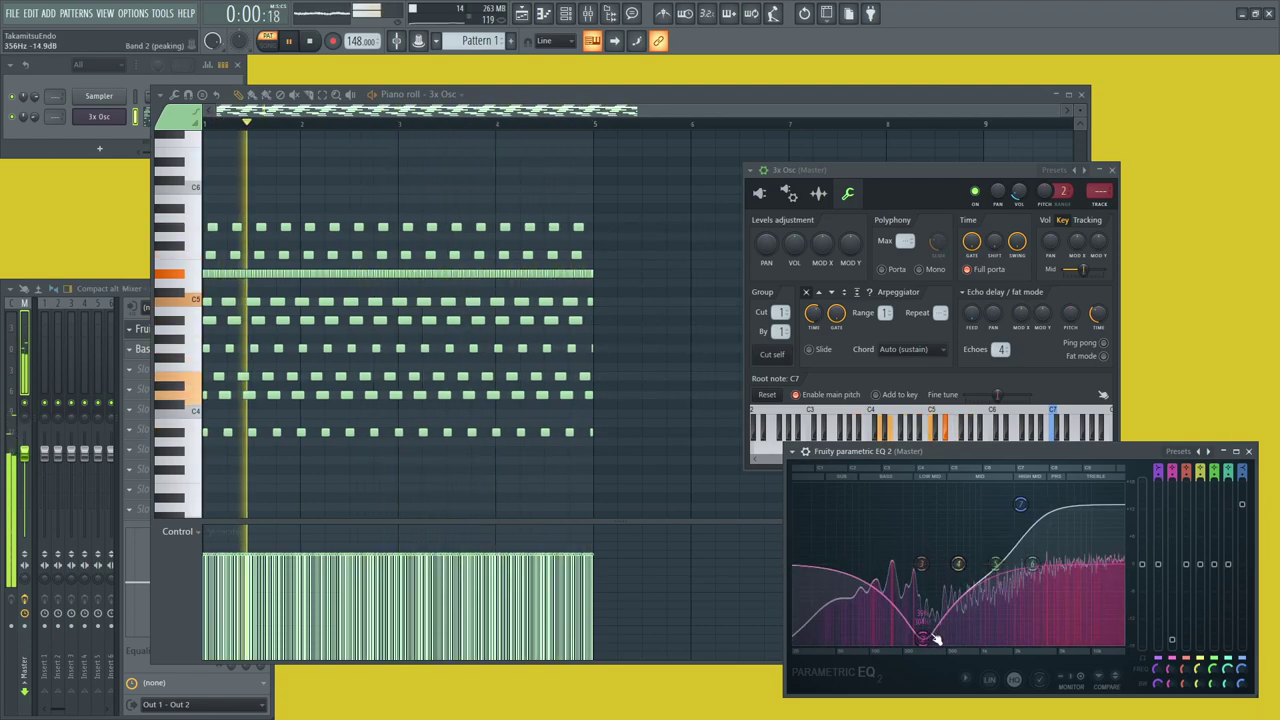
right_click(924, 640)
left_click(951, 657)
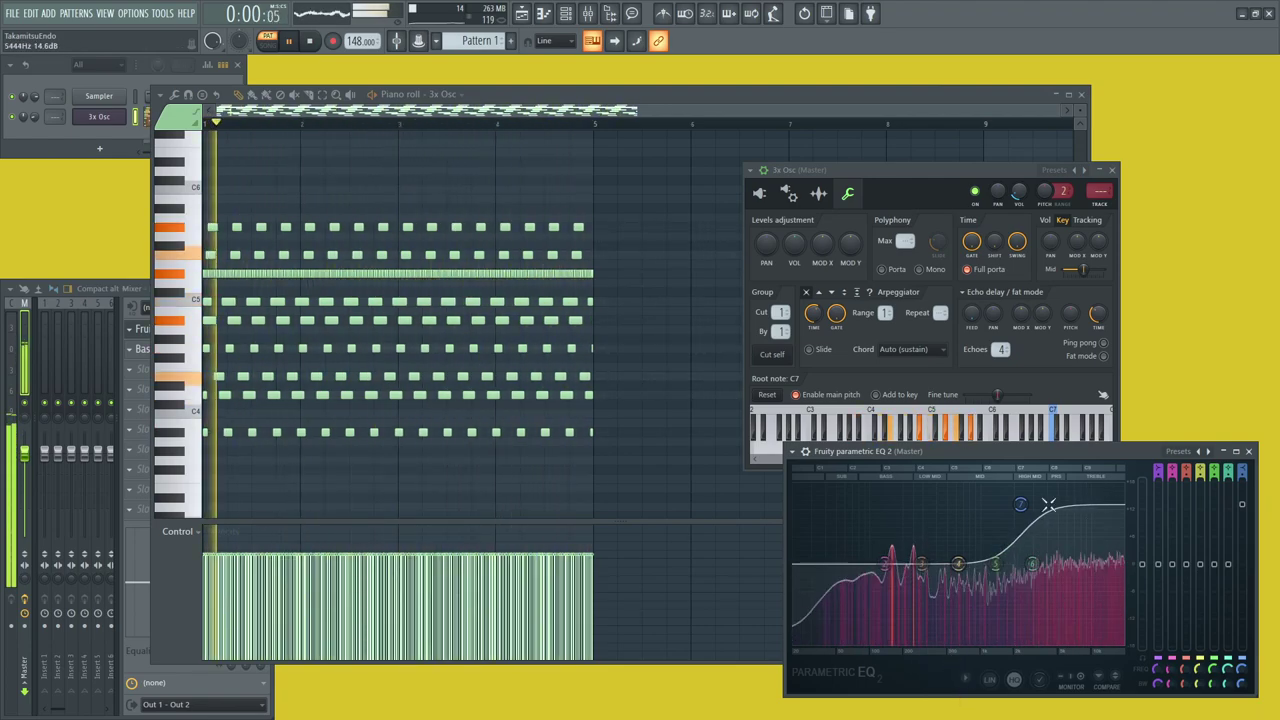
- Try moving further EQ bands and reset all of them to a flat curve
left_click_drag(887, 567, 899, 555)
right_click(899, 555)
left_click(919, 574)
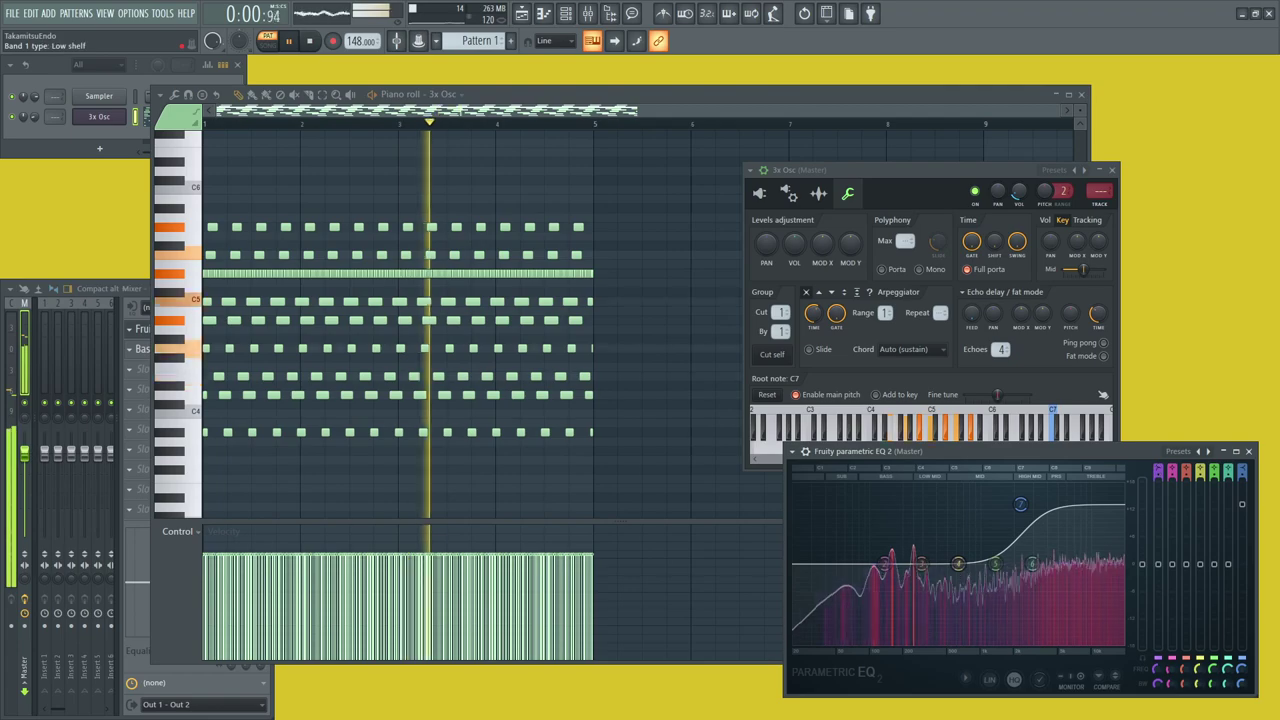
left_click_drag(966, 567, 1110, 518)
right_click(1107, 515)
left_click(1124, 528)
right_click(957, 645)
left_click(978, 660)
right_click(1022, 505)
left_click(1040, 521)
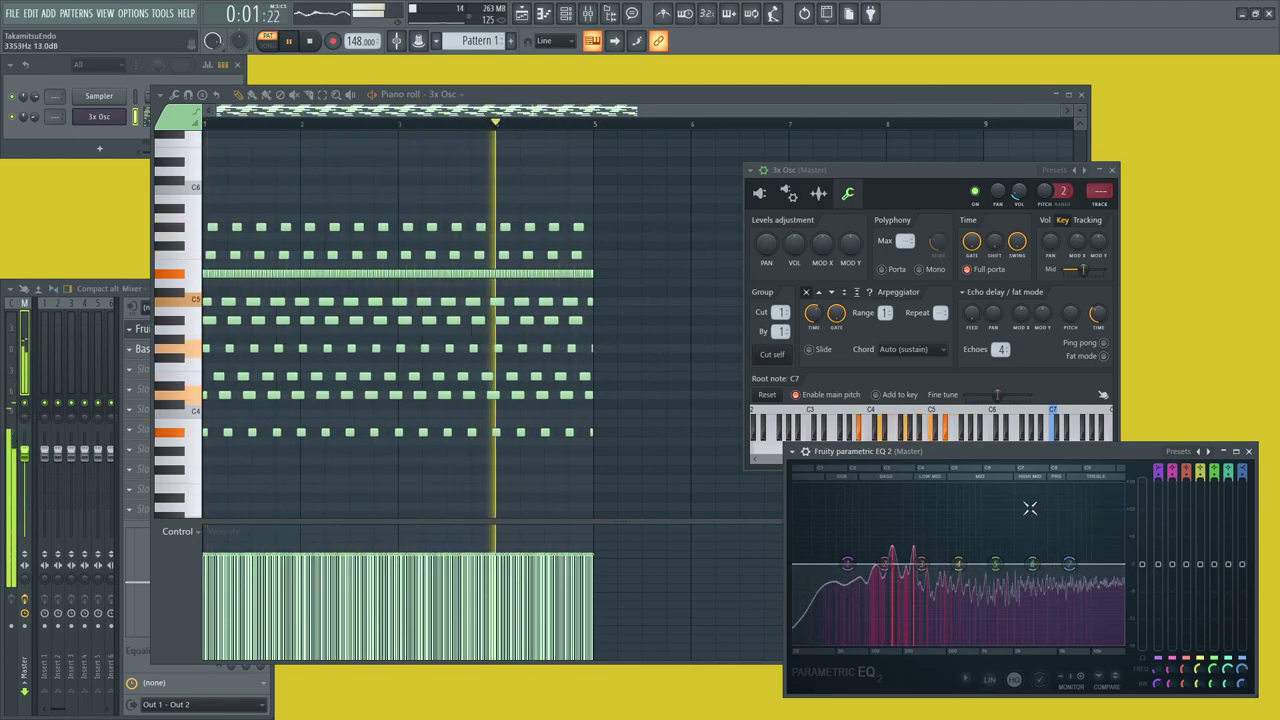
- Try several root notes for the 3x Osc during playback and return the root note to C5
right_click(957, 425)
right_click(905, 424)
right_click(887, 424)
right_click(871, 424)
right_click(933, 415)
- Move the 3x Osc window clear of the equalizer and set the channel volume to 28%
left_click_drag(926, 178, 979, 162)
left_click_drag(1075, 182, 1075, 176)
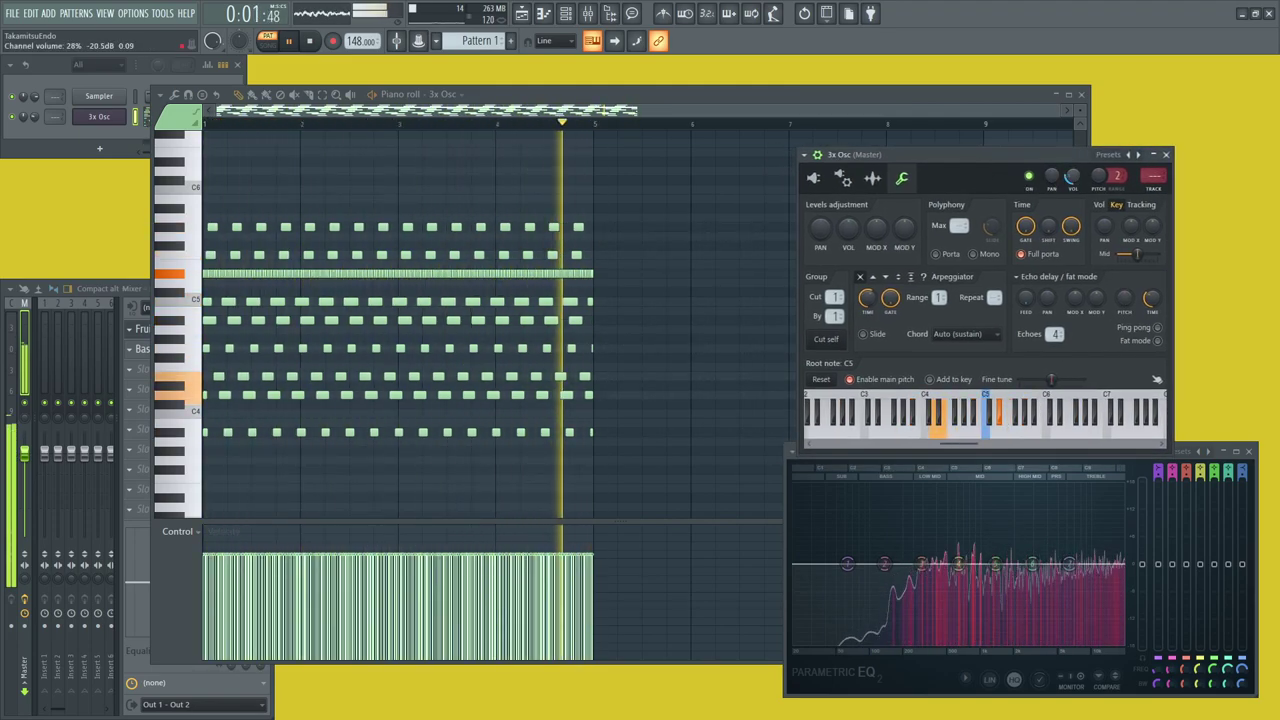
- Set the echo delay feedback to 75%, shorten the delay time and lower the channel volume
left_click_drag(1026, 299, 1026, 272)
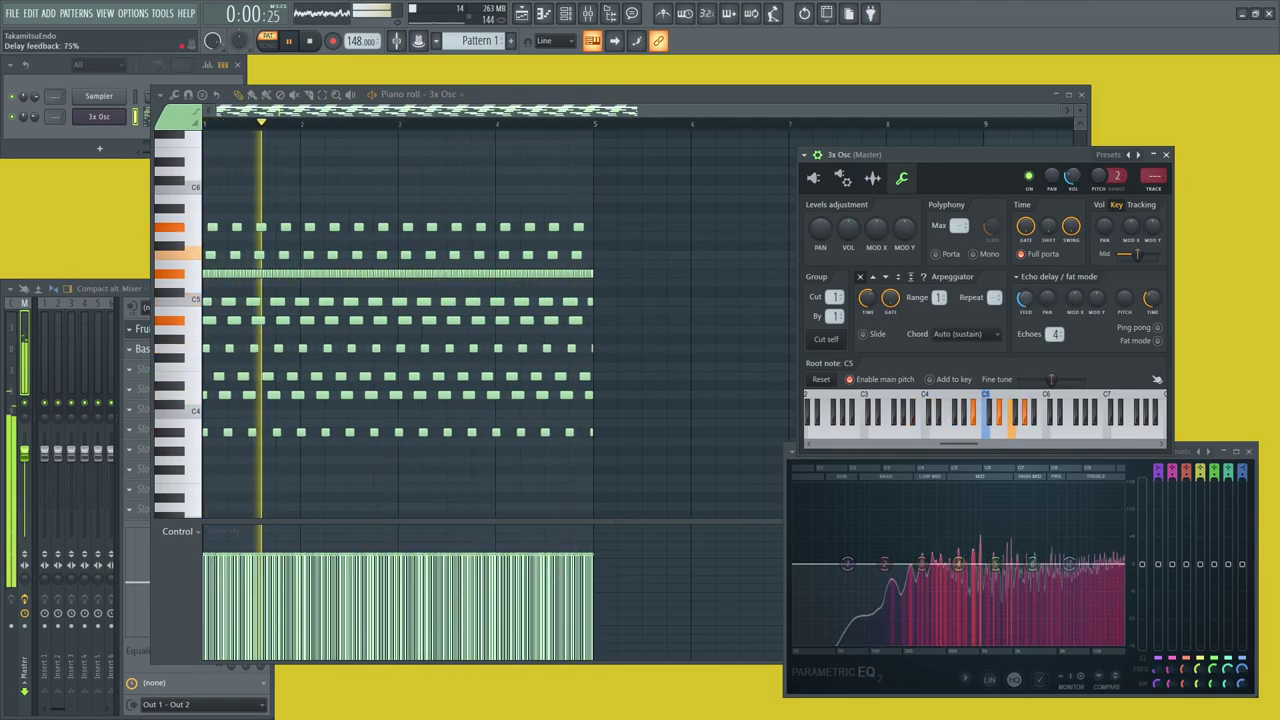
left_click_drag(1152, 299, 1152, 313)
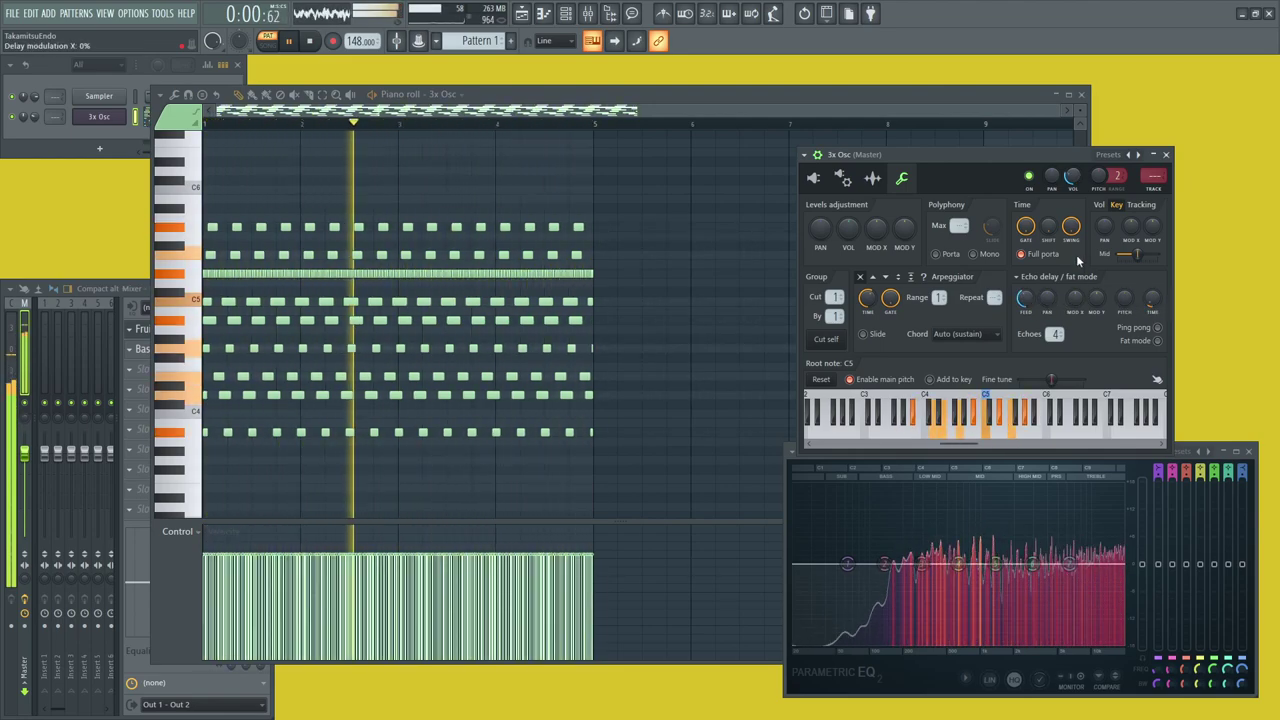
left_click_drag(1073, 176, 1073, 183)
- Sweep the echo delay pitch through +725 and -1200 cents during playback, settling on +895 cents
left_click_drag(1124, 302, 1122, 240)
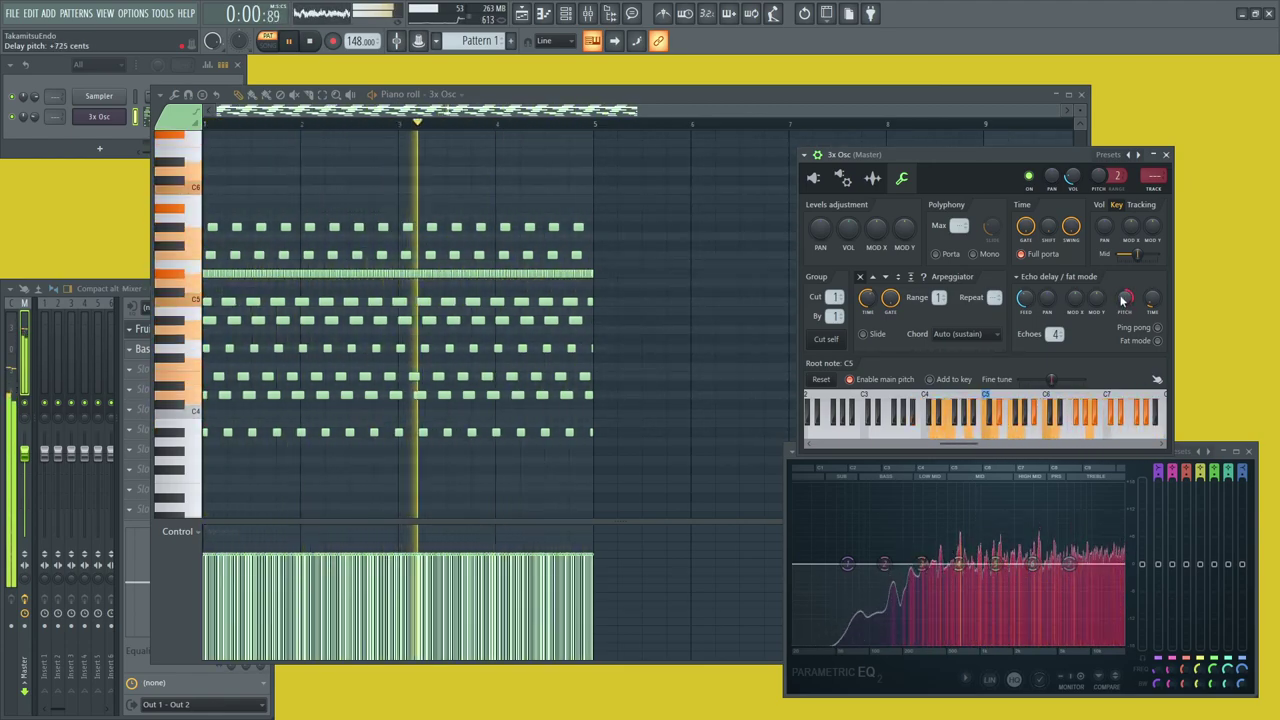
left_click_drag(1122, 300, 1122, 400)
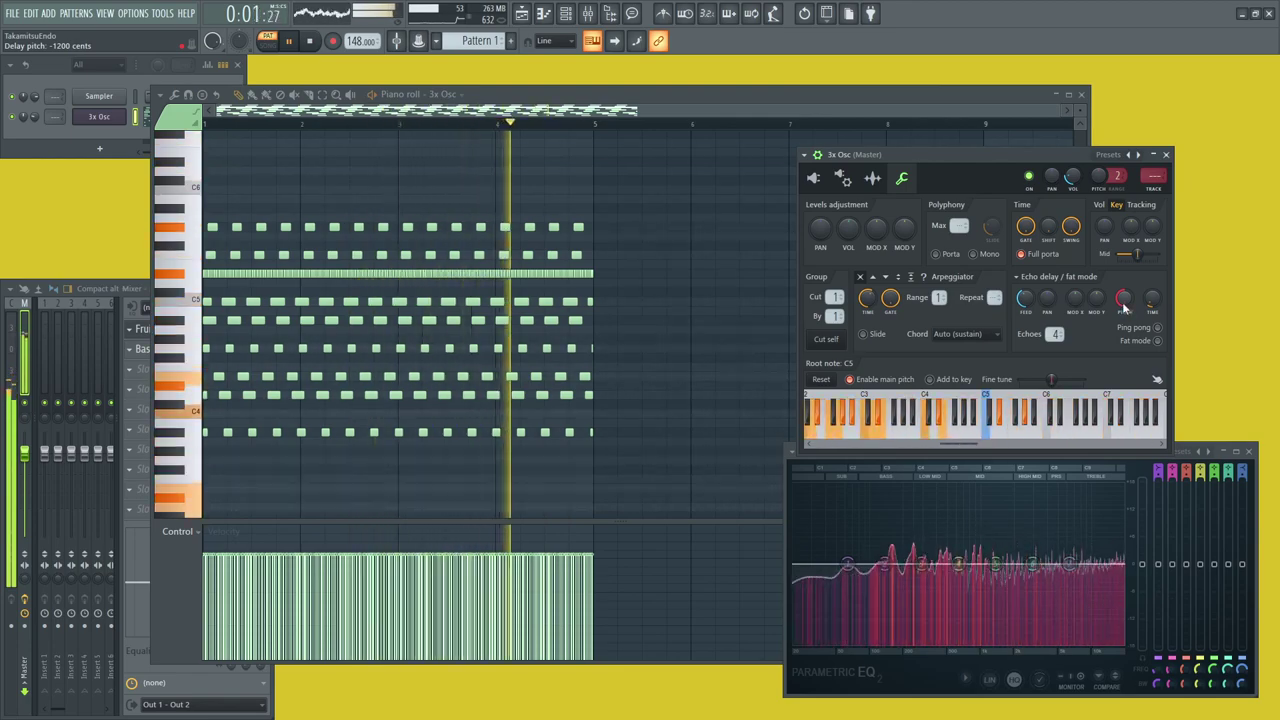
mouse_move(1124, 300)
left_mouse_down()
mouse_move(1124, 232)
mouse_move(1125, 301)
left_mouse_up()
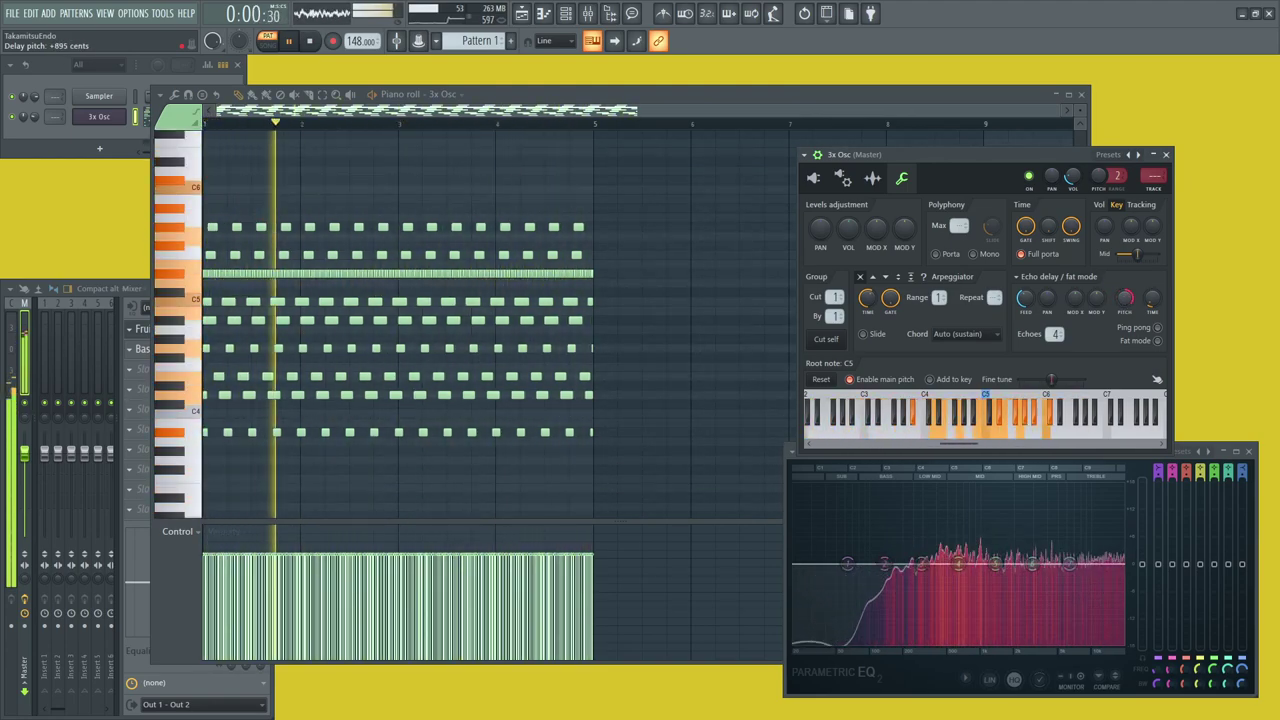